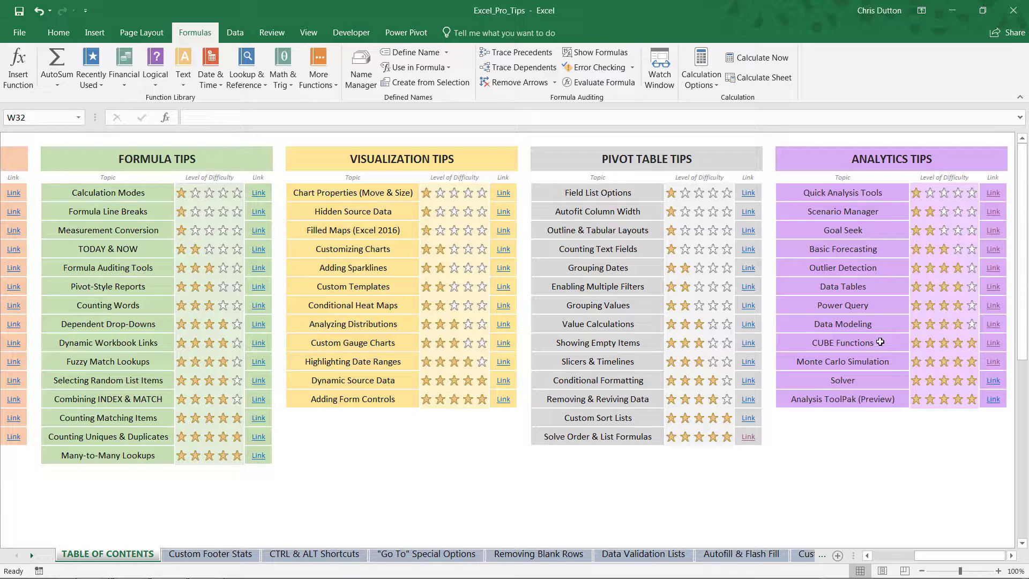
# Follow the Monte Carlo Simulation link in Analytics Tips to the roulette model sheet.
pyautogui.click(837, 362)
pyautogui.click(993, 367)
pyautogui.click(993, 366)
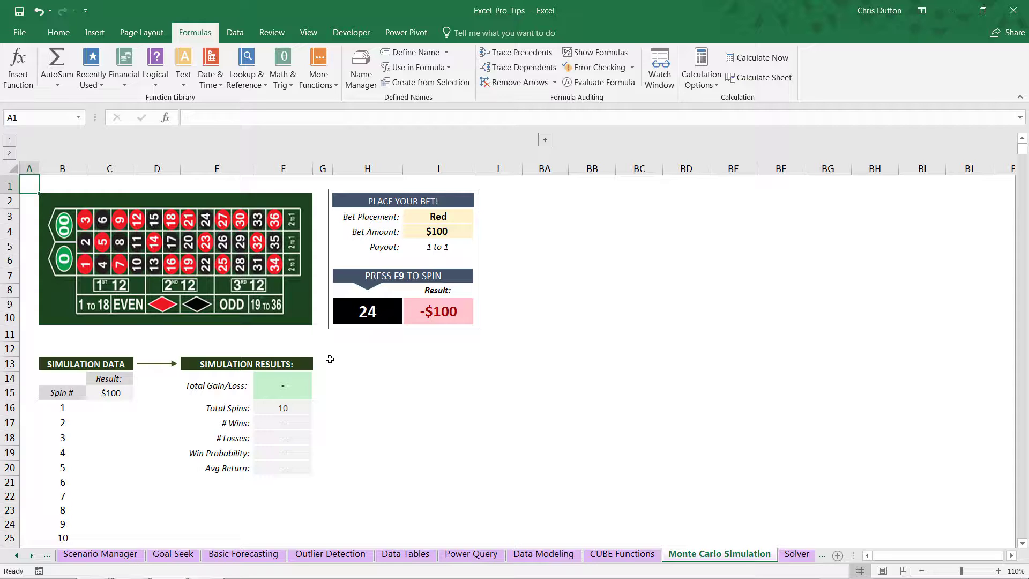
pyautogui.click(183, 252)
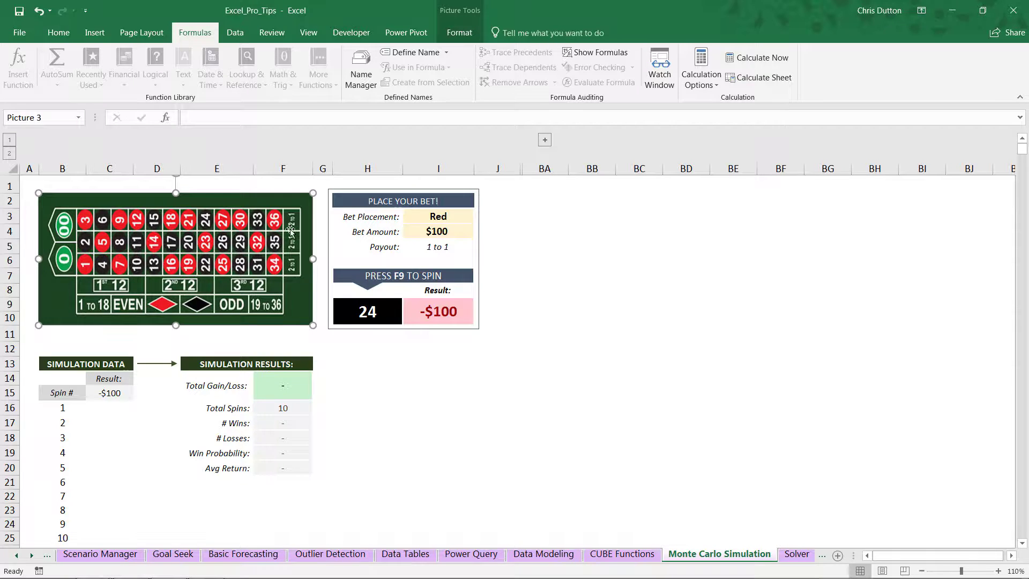
# Pick Black instead of Red from the bet placement dropdown in I3.
pyautogui.click(542, 219)
pyautogui.click(453, 218)
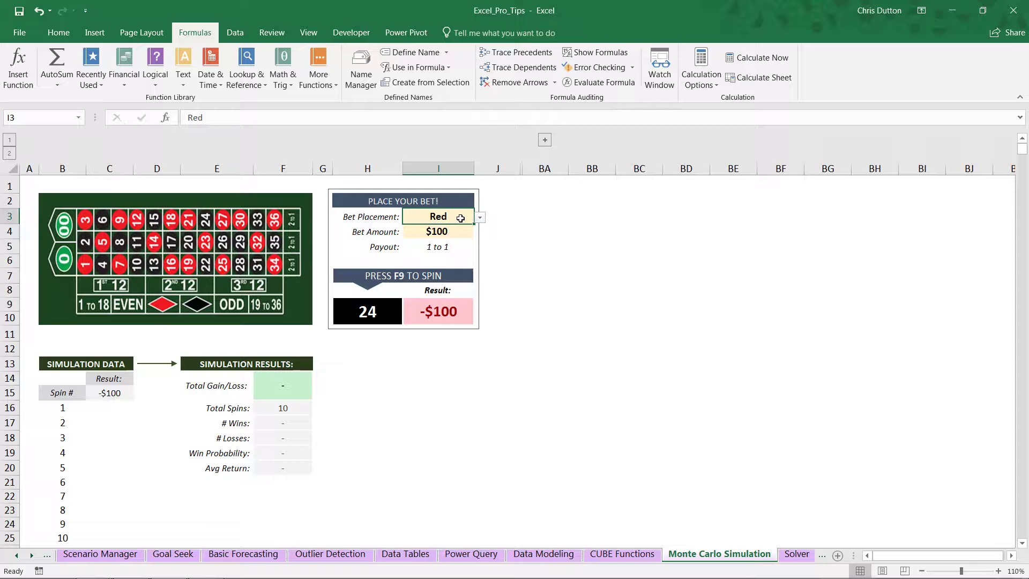
pyautogui.click(480, 218)
pyautogui.moveTo(477, 287); pyautogui.dragTo(480, 240)
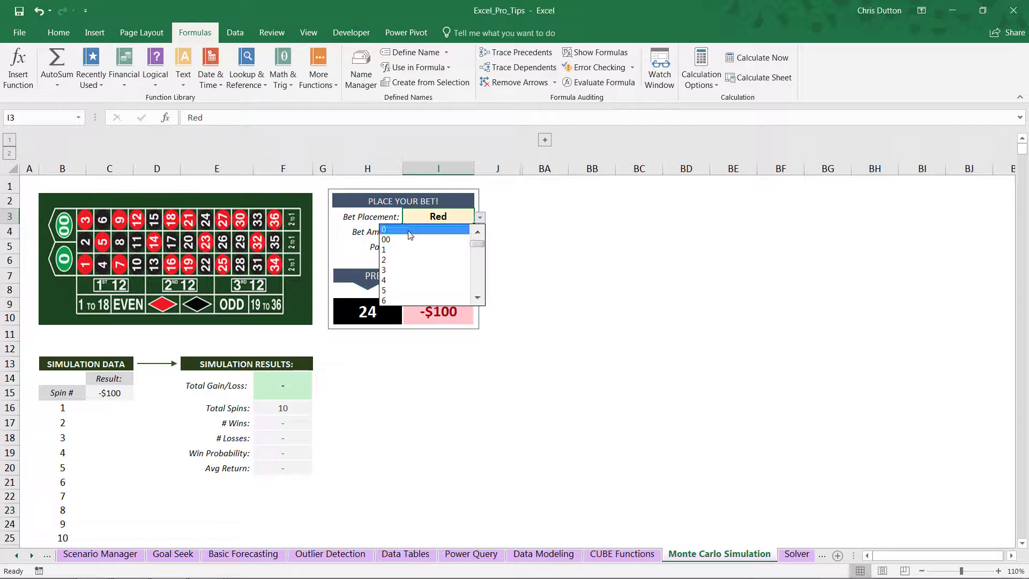
pyautogui.moveTo(478, 246); pyautogui.dragTo(476, 284)
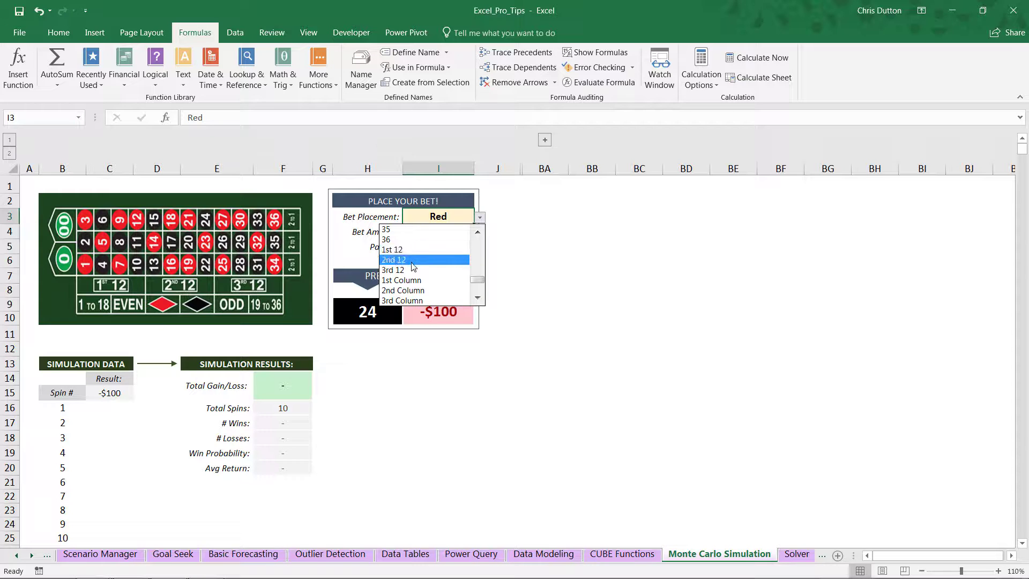
pyautogui.moveTo(478, 283); pyautogui.dragTo(479, 288)
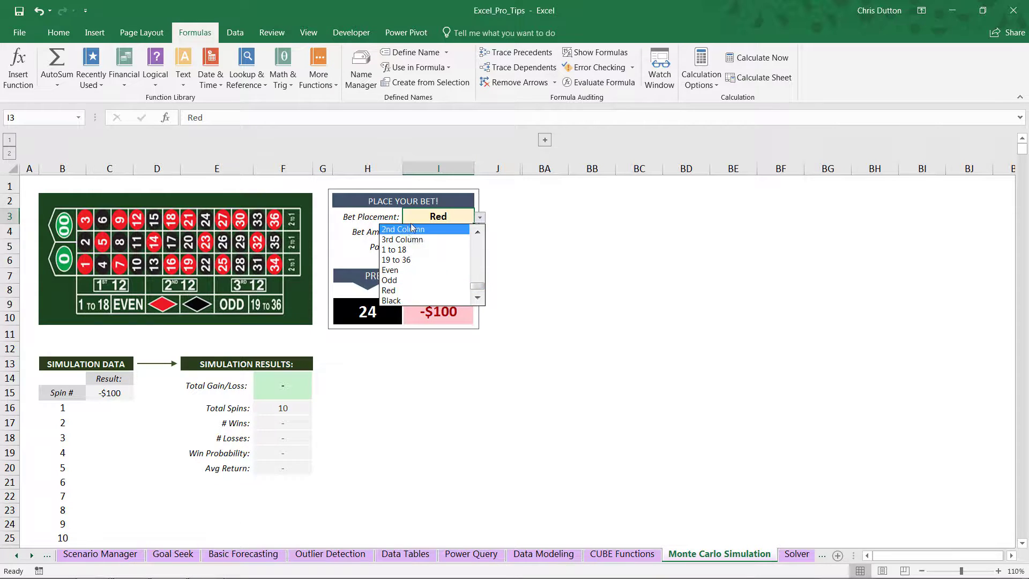
pyautogui.click(399, 301)
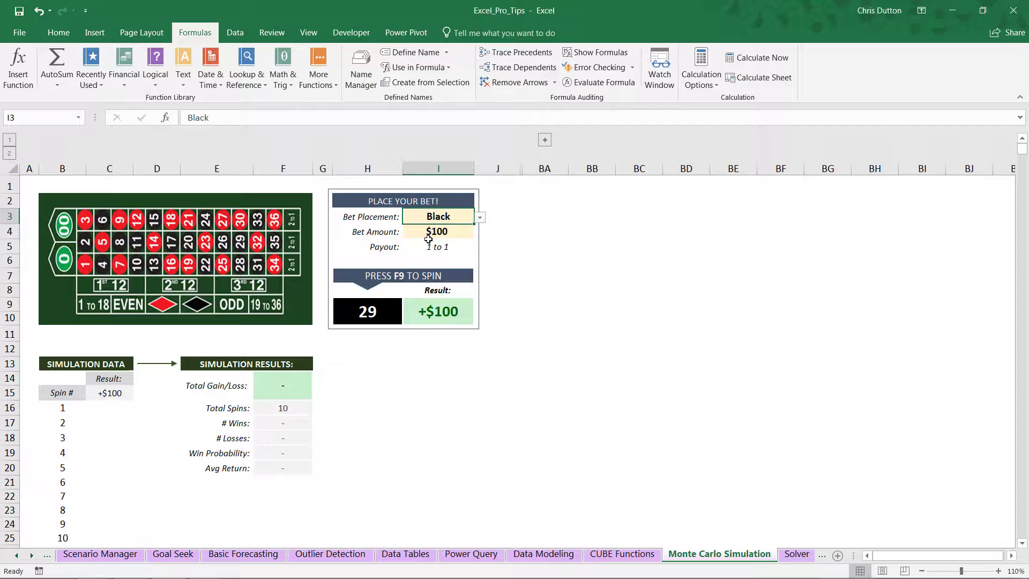
pyautogui.click(445, 233)
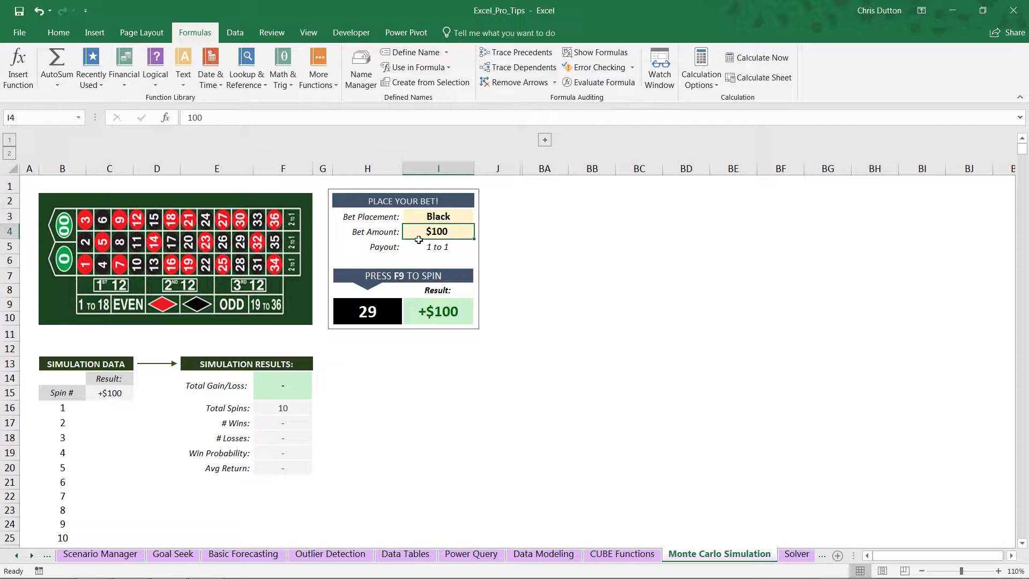
# Enter a $10 bet in I4, then recalculate four times to respin the wheel.
pyautogui.write('10')
pyautogui.press('Return')
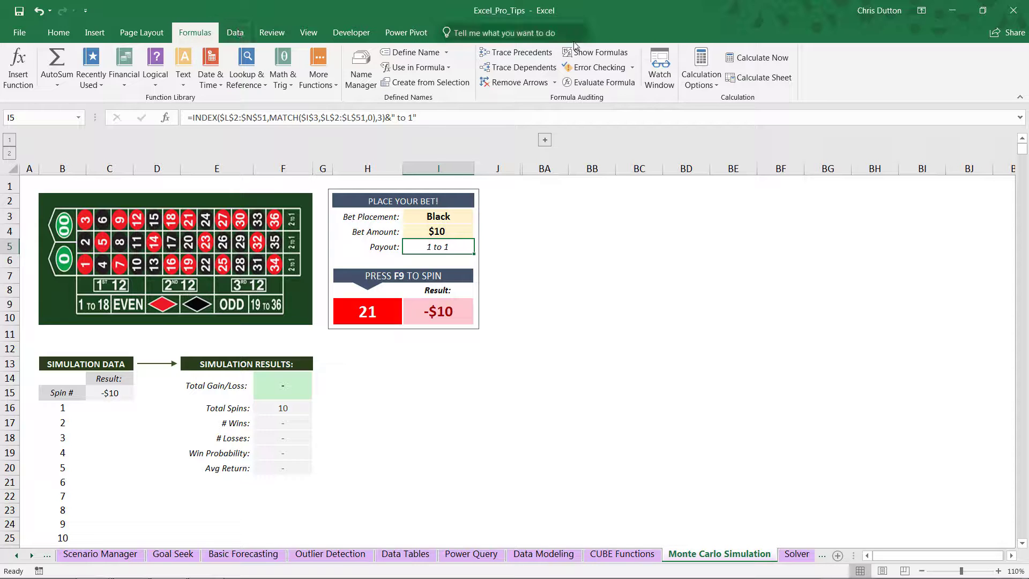
pyautogui.click(756, 59)
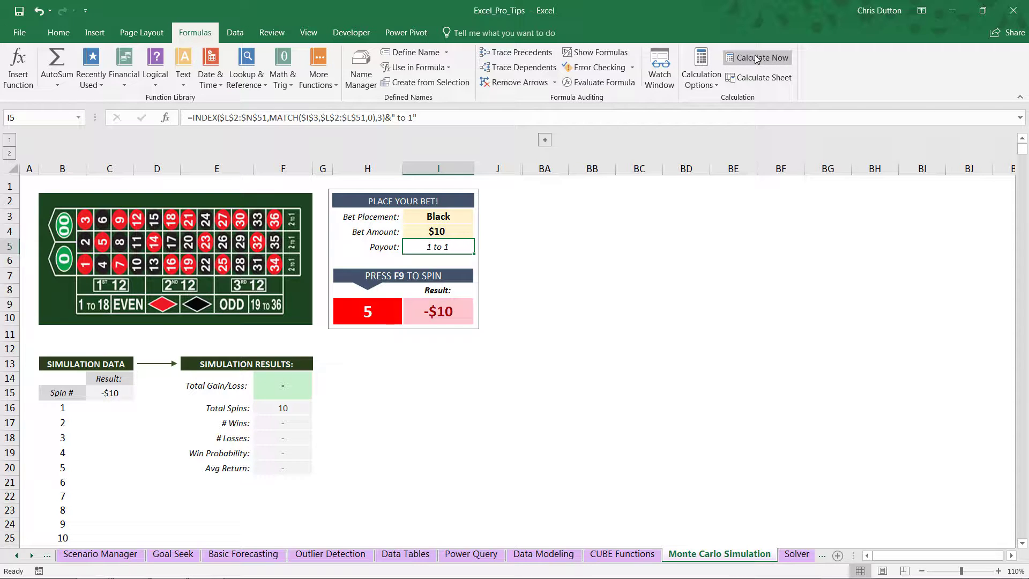
pyautogui.click(756, 59)
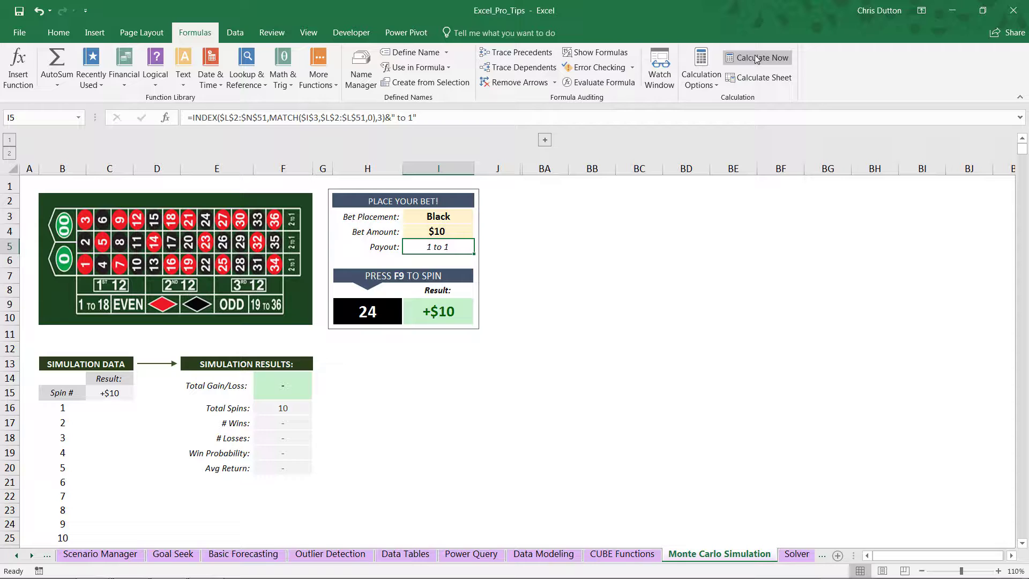
pyautogui.click(756, 59)
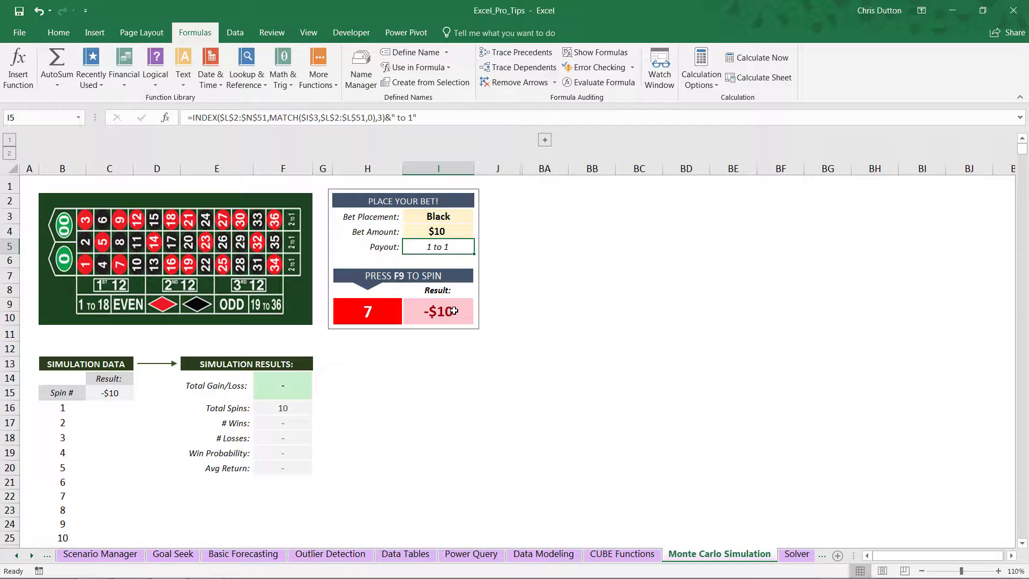
pyautogui.click(754, 62)
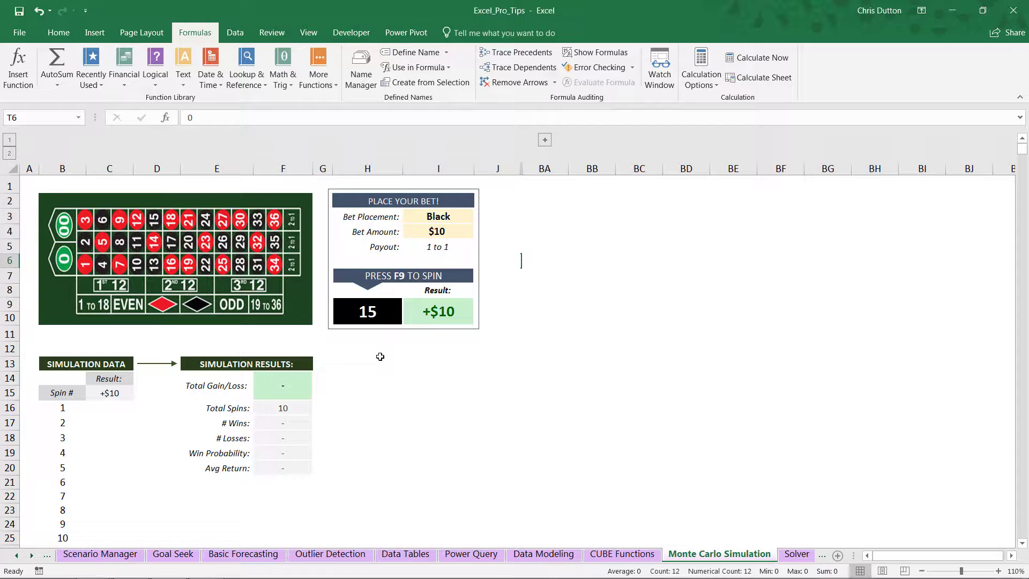
# Review the Total Gain/Loss, # Wins, # Losses and Win Probability summary formulas.
pyautogui.click(380, 357)
pyautogui.scroll(-2, 109, 356)
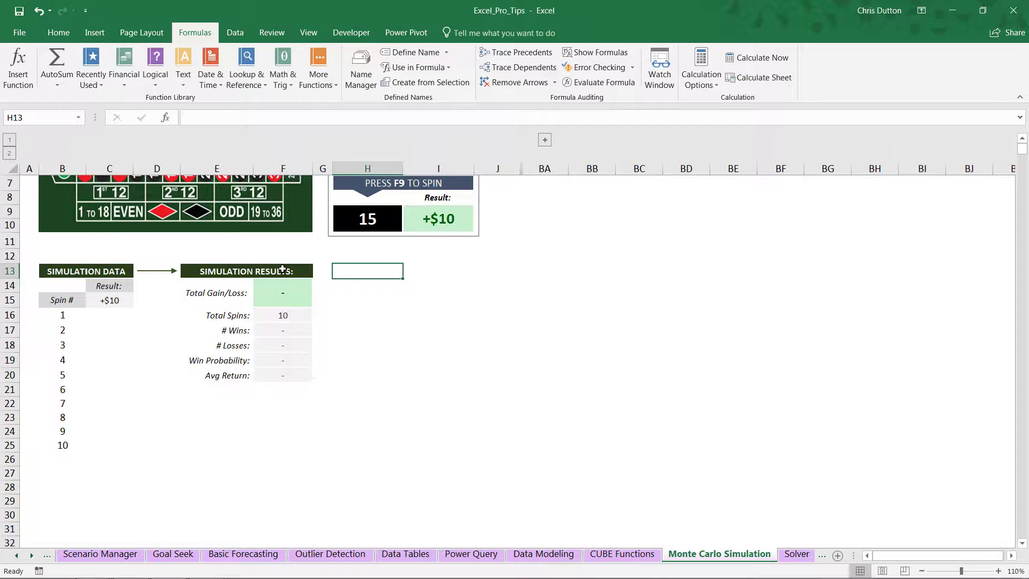
pyautogui.moveTo(60, 300); pyautogui.dragTo(110, 445)
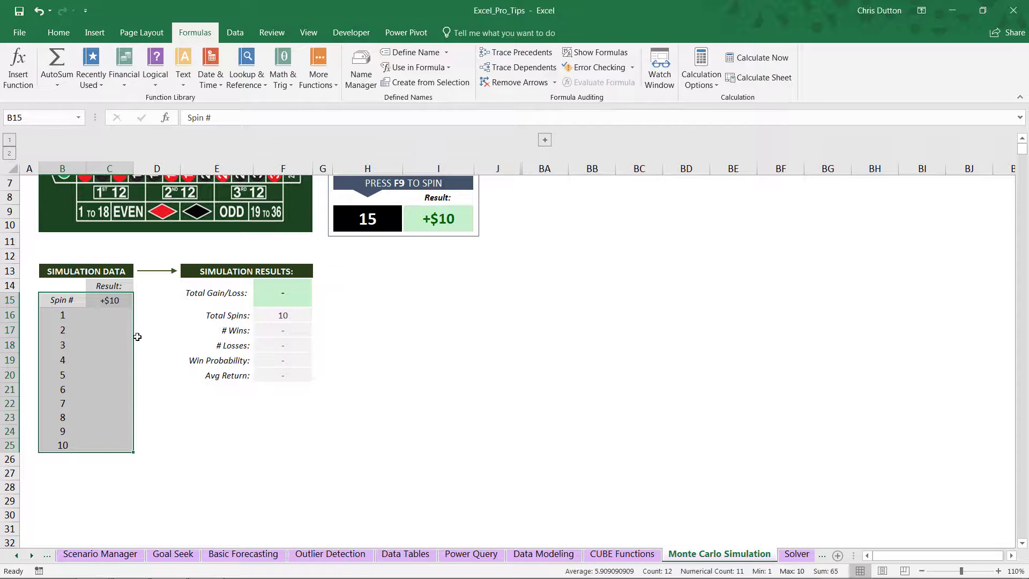
pyautogui.click(288, 291)
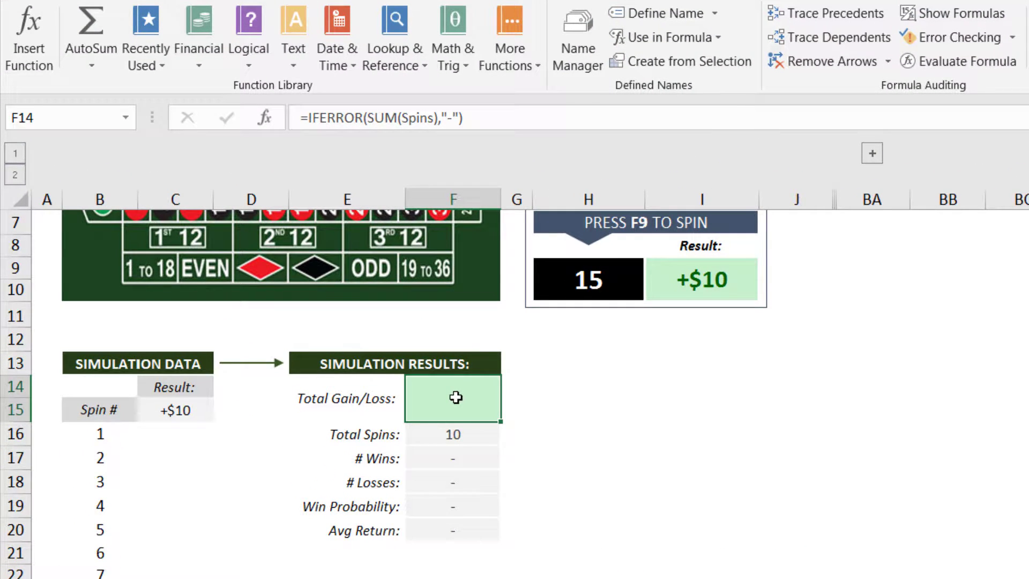
pyautogui.click(414, 119)
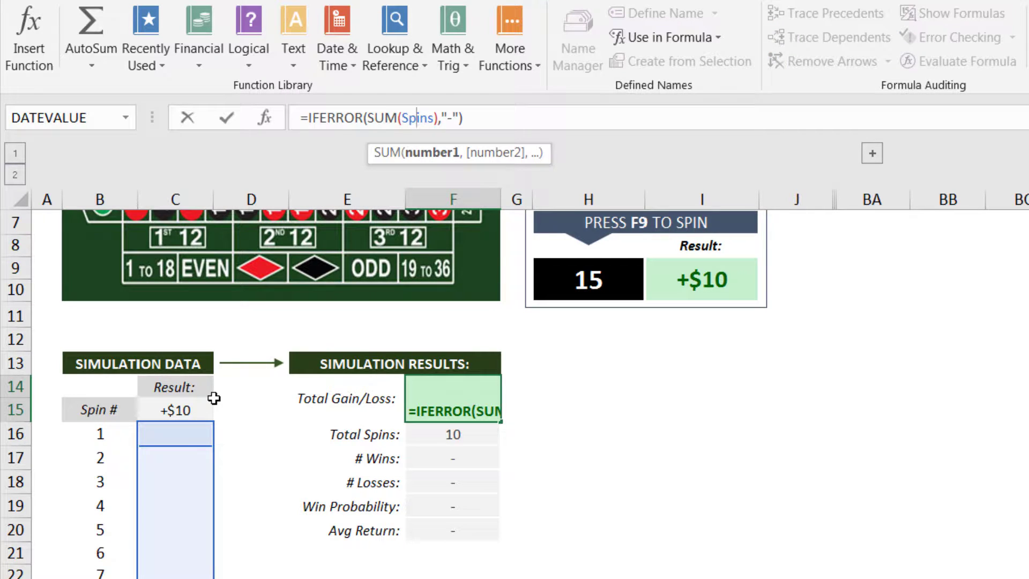
pyautogui.press('Return')
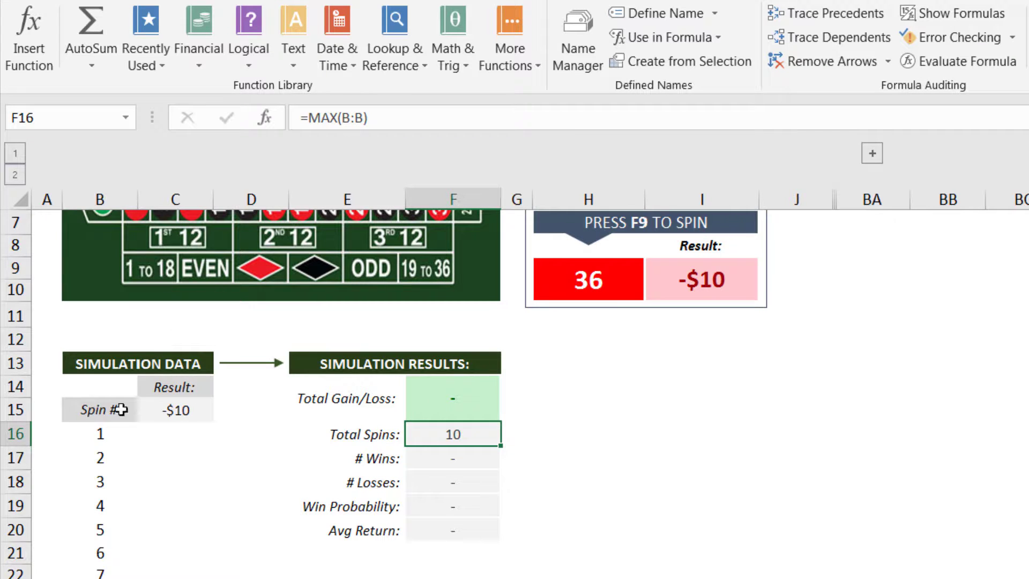
pyautogui.press('Down')
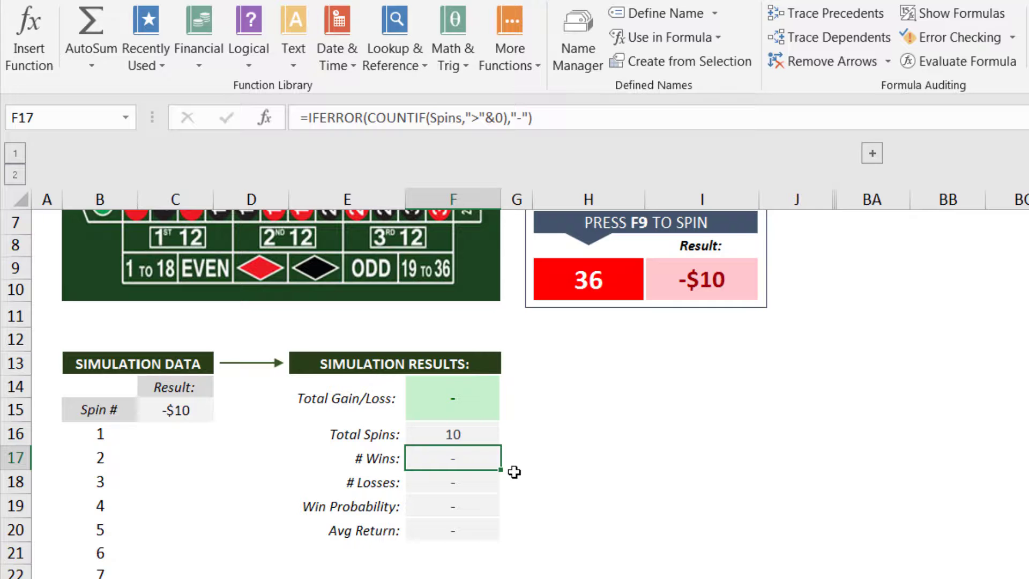
pyautogui.press('Down')
pyautogui.press('Down')
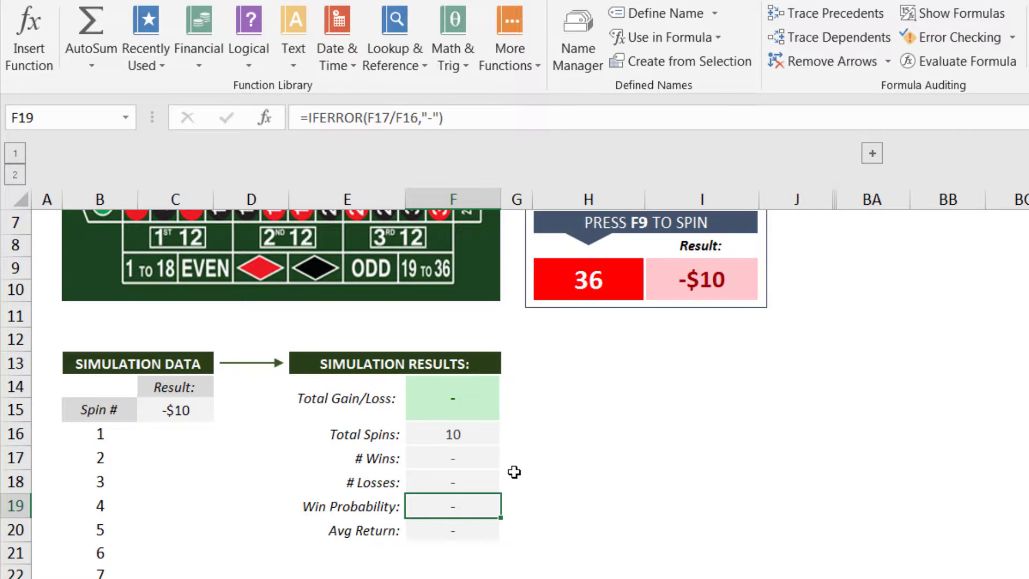
pyautogui.press('Down')
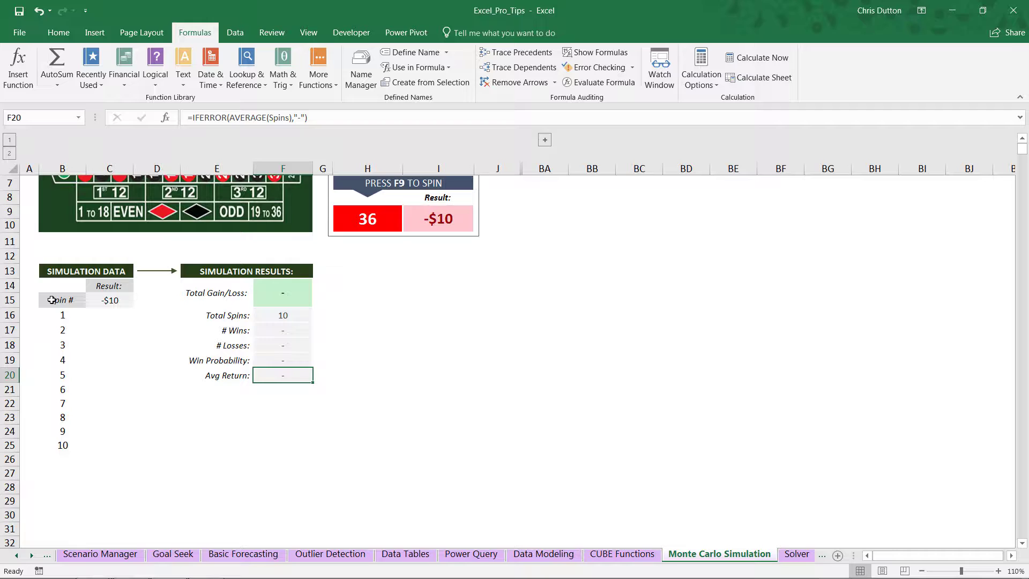
# Confirm Result cell C15 links to =$I$9 and select the B15:C25 spin table.
pyautogui.moveTo(51, 300); pyautogui.dragTo(107, 447)
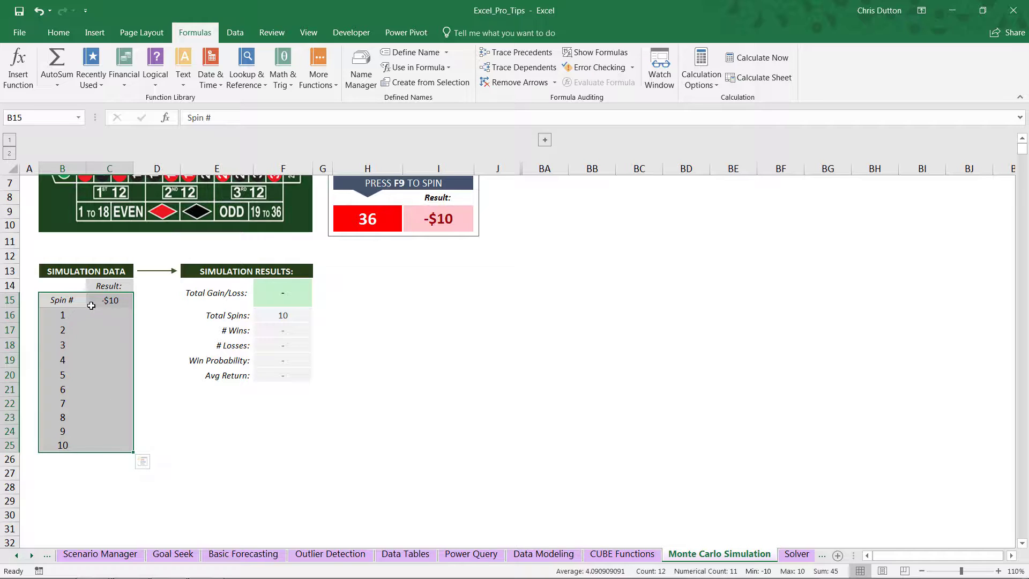
pyautogui.click(115, 299)
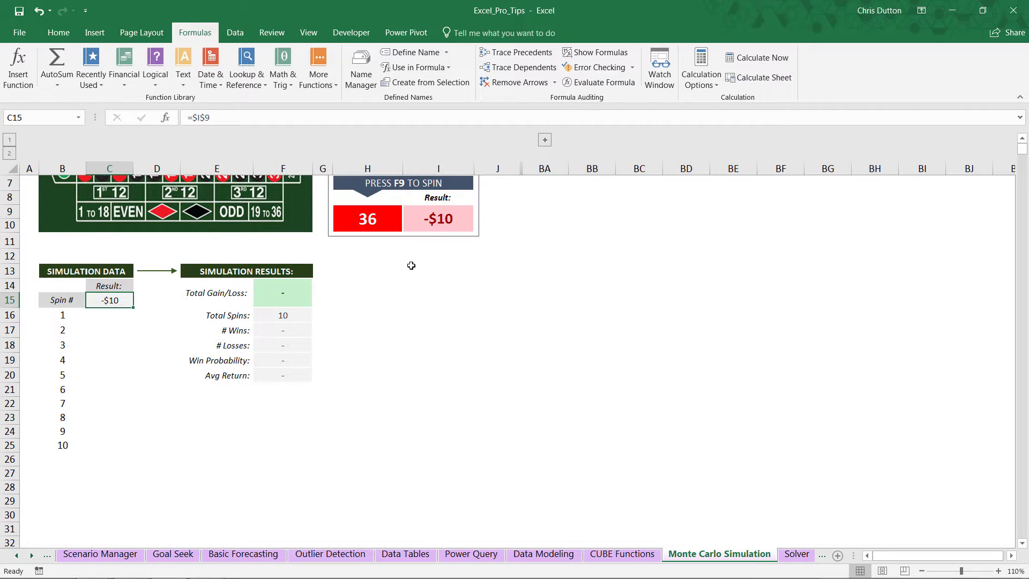
pyautogui.scroll(2, 421, 252)
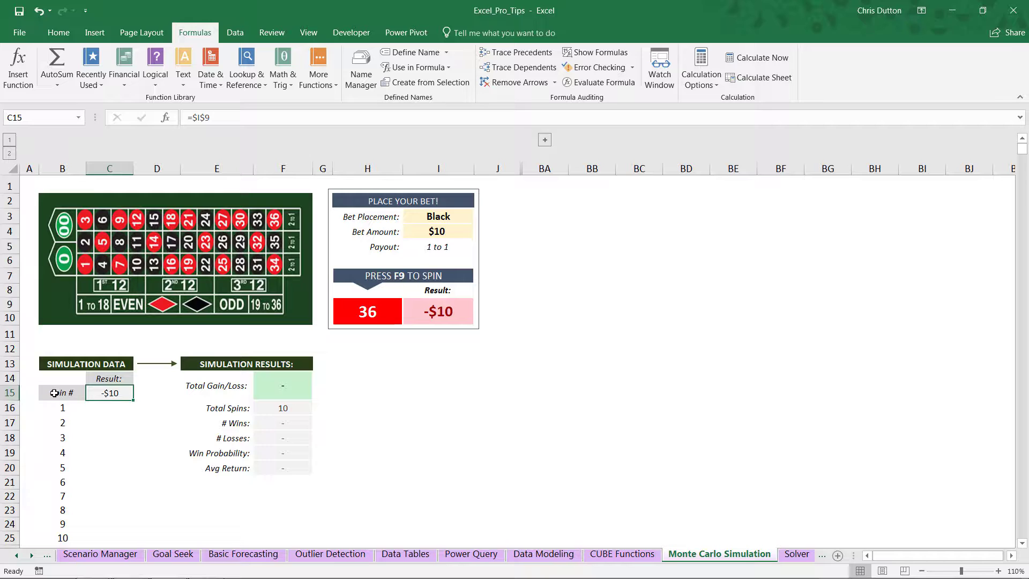
pyautogui.moveTo(54, 392); pyautogui.dragTo(113, 536)
pyautogui.scroll(-2, 112, 484)
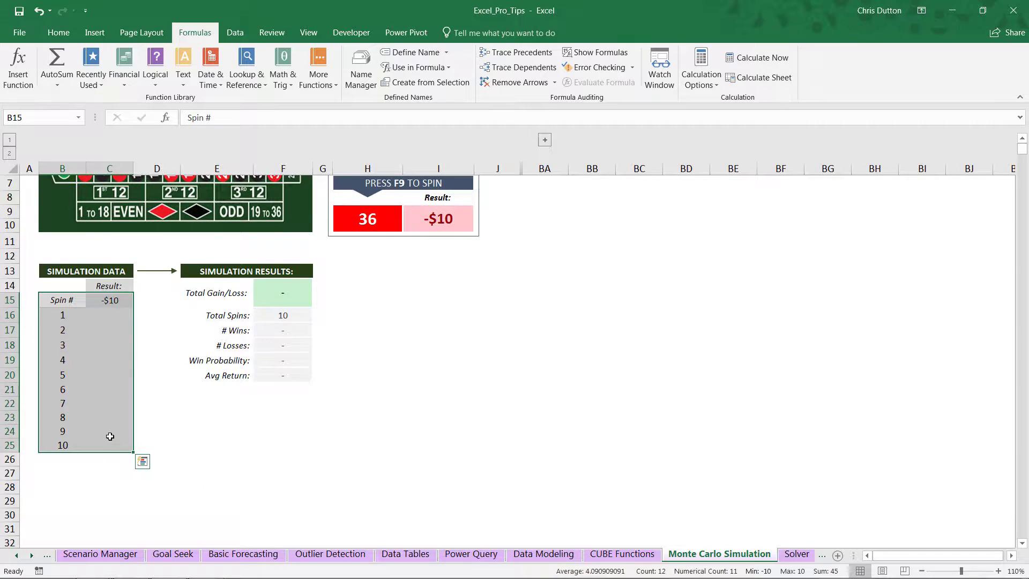
# Create a data table on B15:C25 with $B$14 as the column input cell.
pyautogui.click(233, 34)
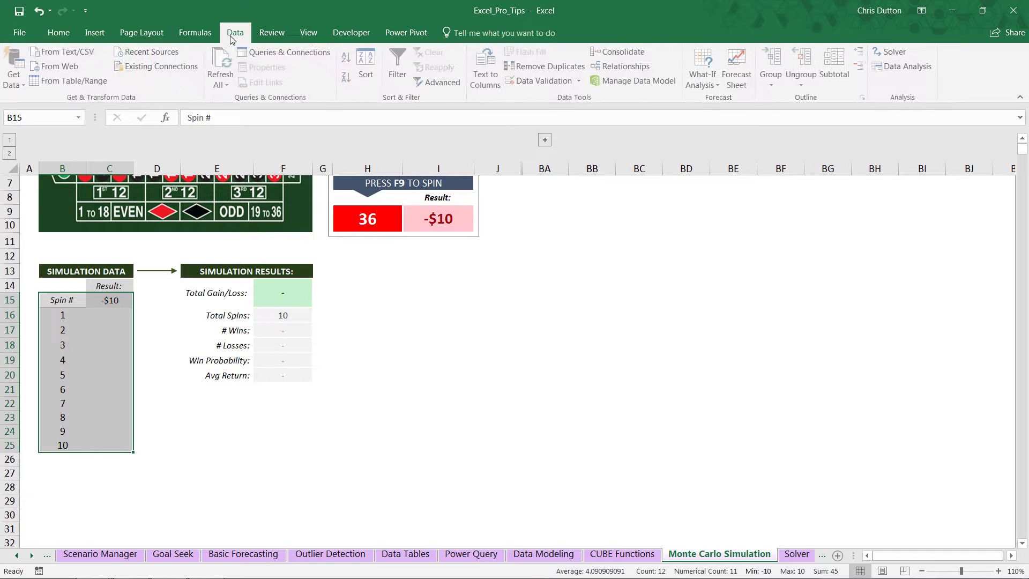
pyautogui.click(694, 86)
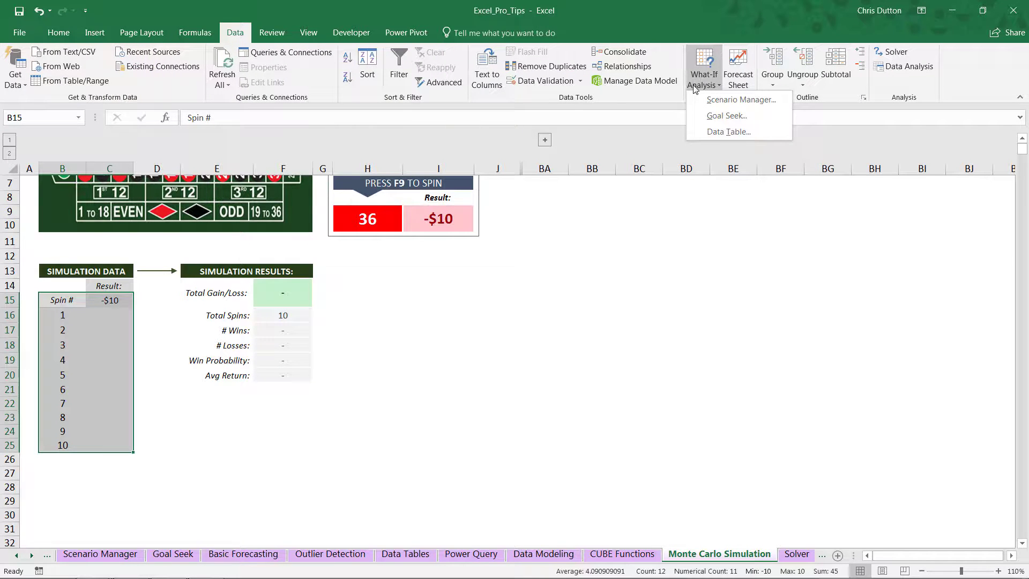
pyautogui.click(720, 133)
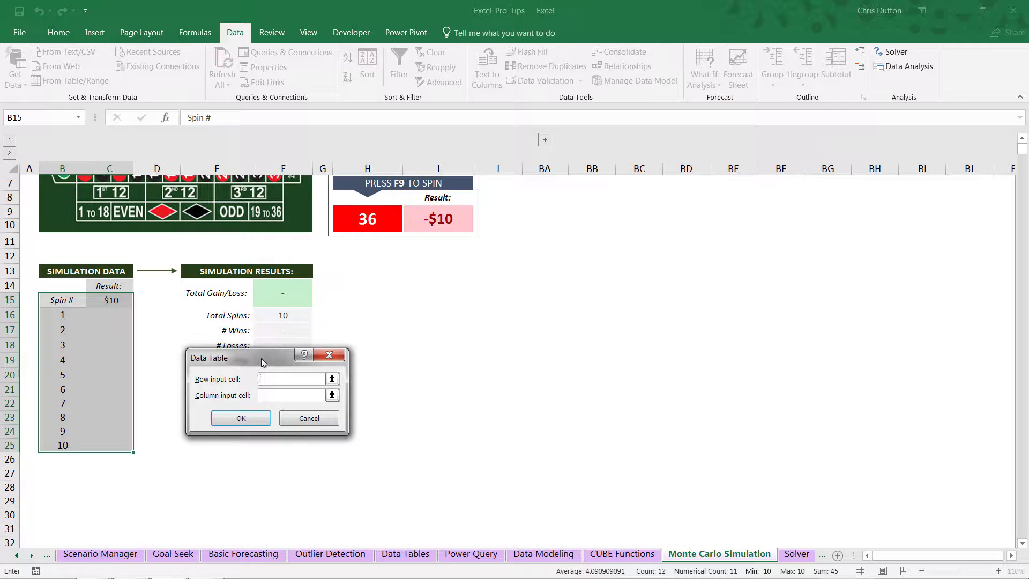
pyautogui.moveTo(261, 358); pyautogui.dragTo(253, 348)
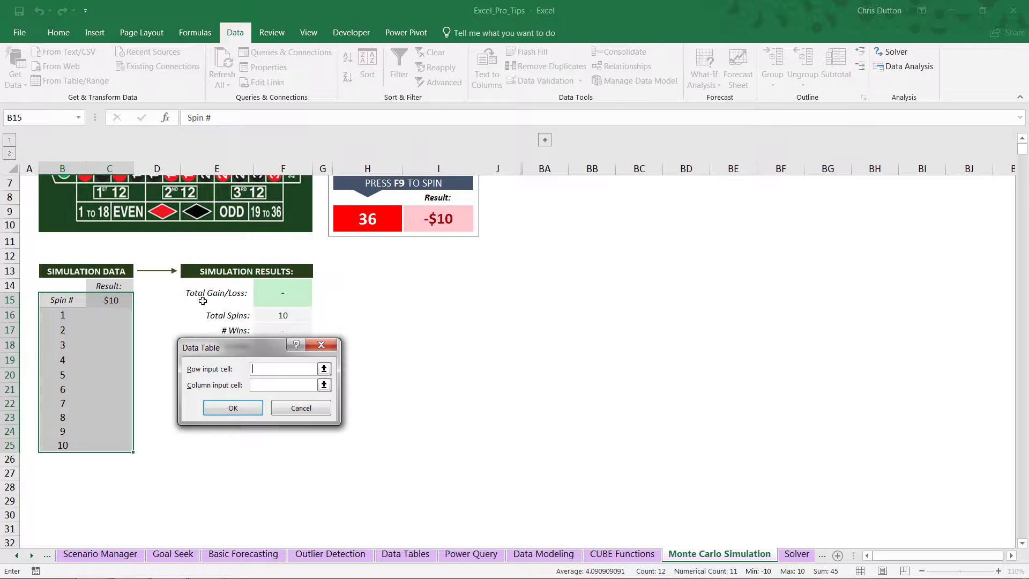
pyautogui.click(267, 384)
pyautogui.click(323, 385)
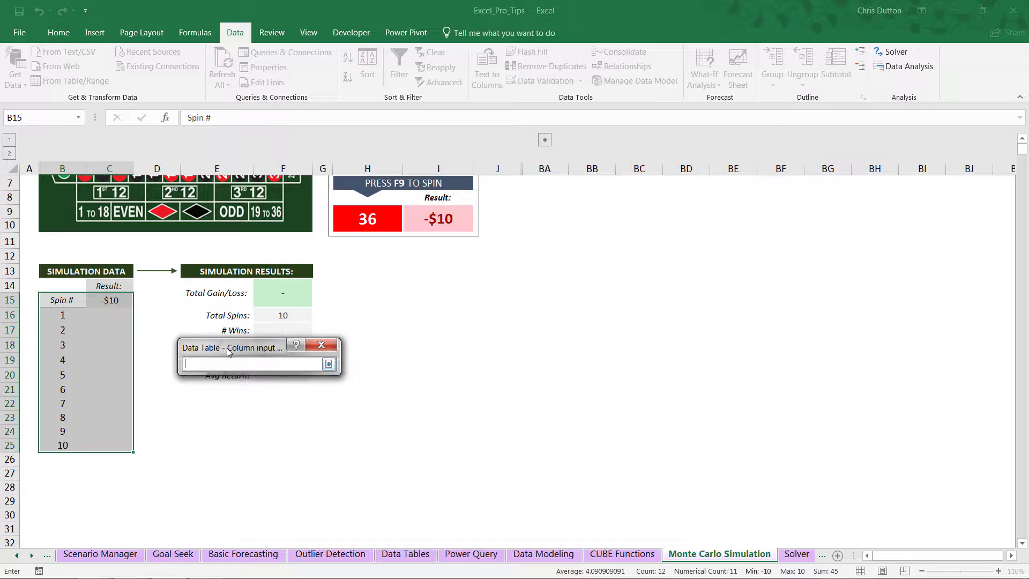
pyautogui.click(68, 283)
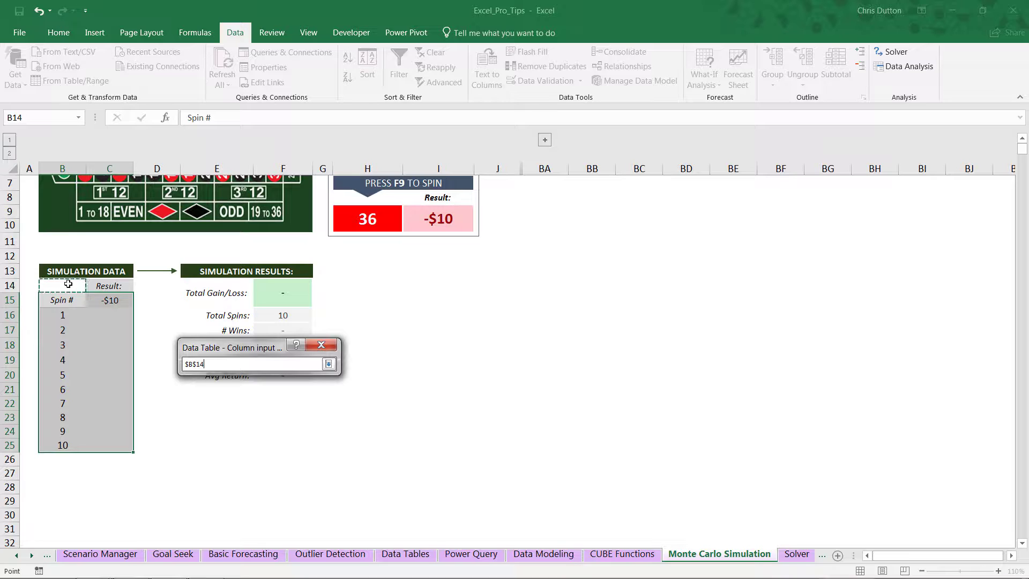
pyautogui.click(328, 364)
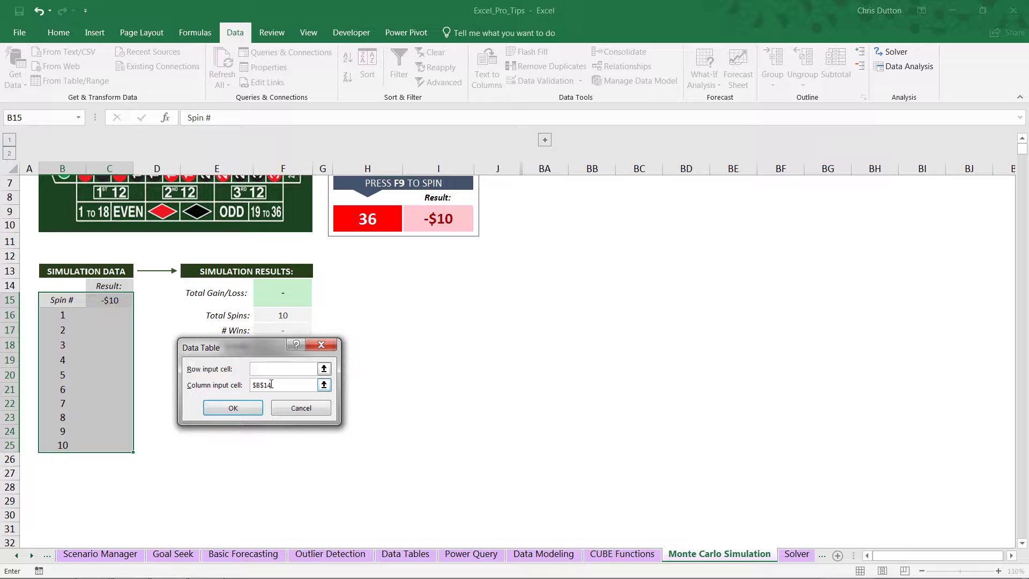
pyautogui.click(241, 411)
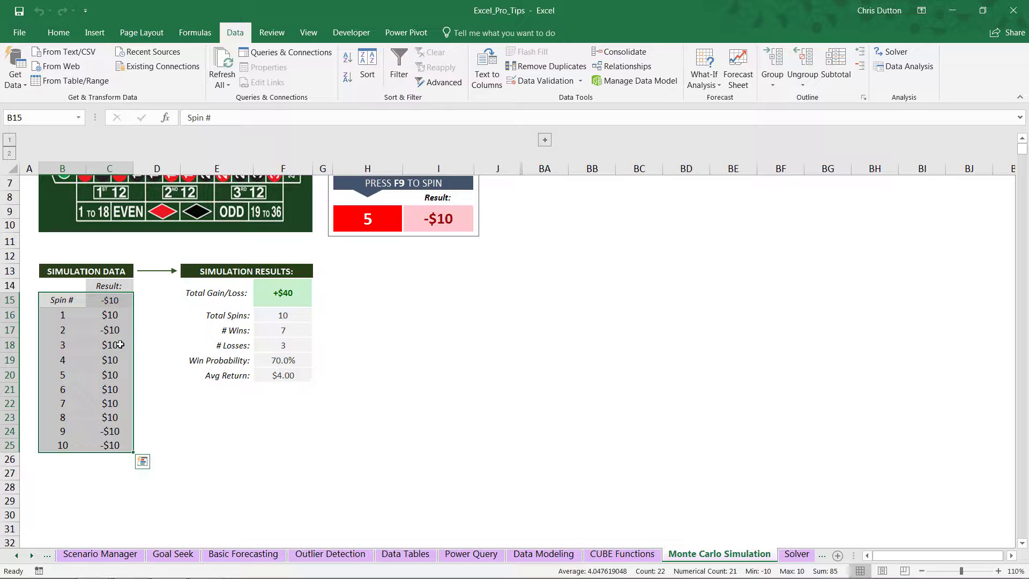
# Inspect the {=TABLE(,B14)} array formula in result cell C16.
pyautogui.click(96, 320)
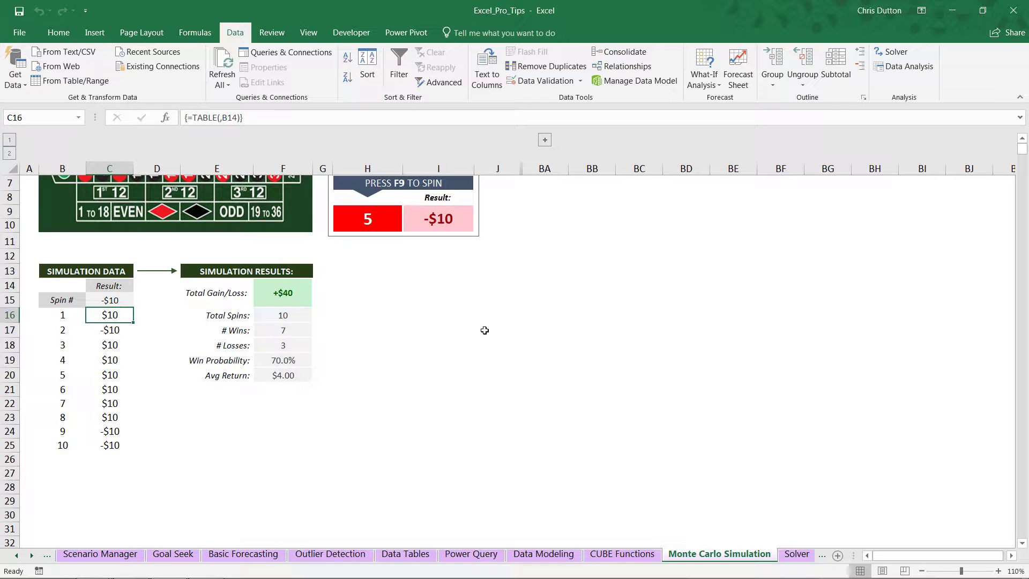
pyautogui.scroll(1, 485, 330)
pyautogui.scroll(1, 484, 330)
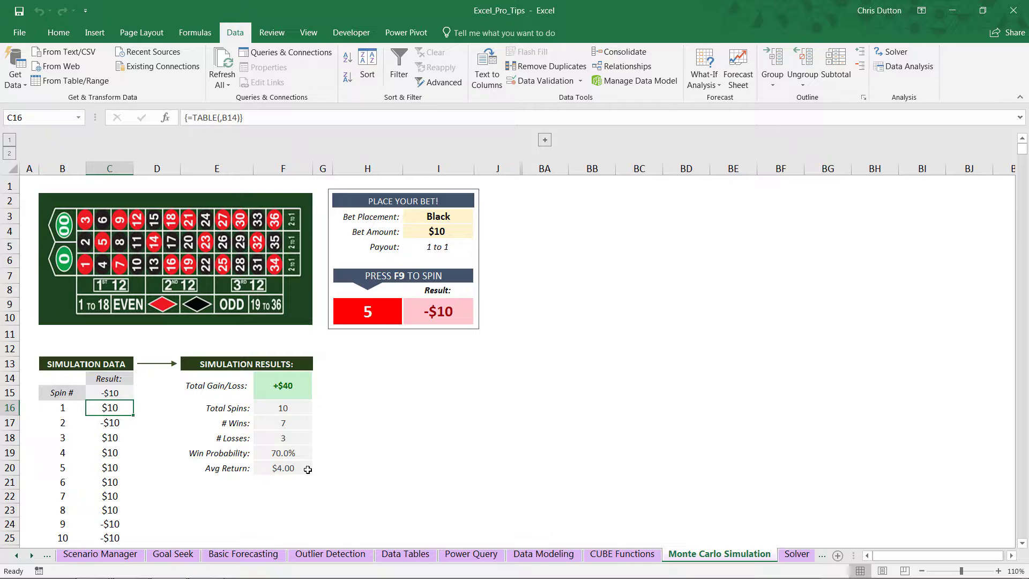
# Recalculate six times with Calculate Now, ending at -$20 total and 4 wins.
pyautogui.click(195, 33)
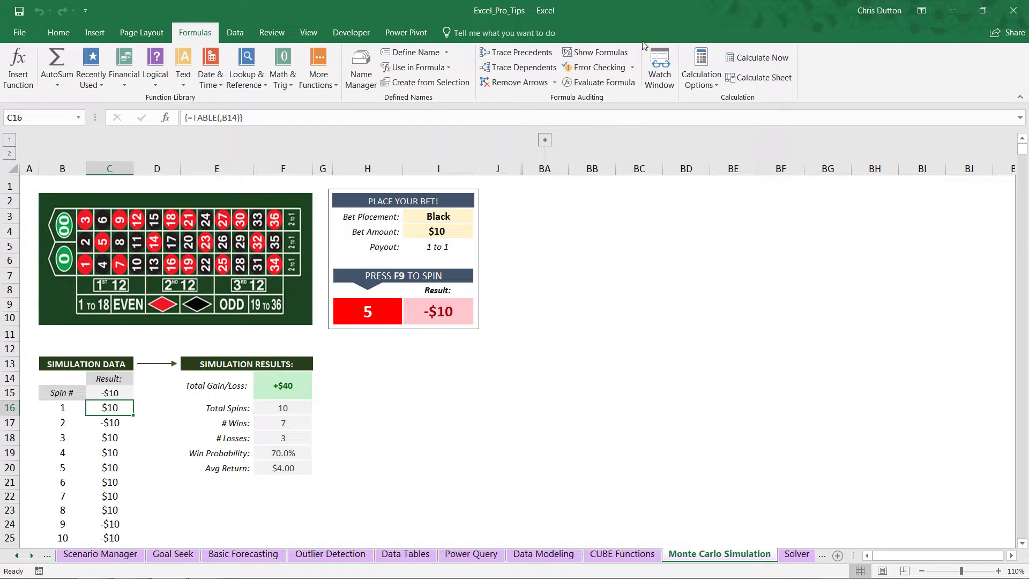
pyautogui.click(760, 57)
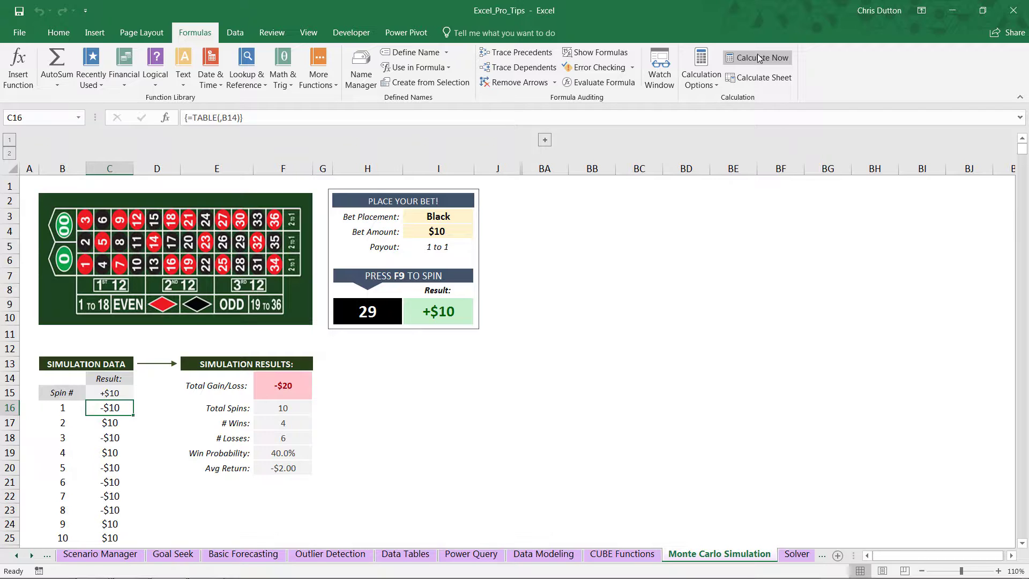
pyautogui.click(759, 57)
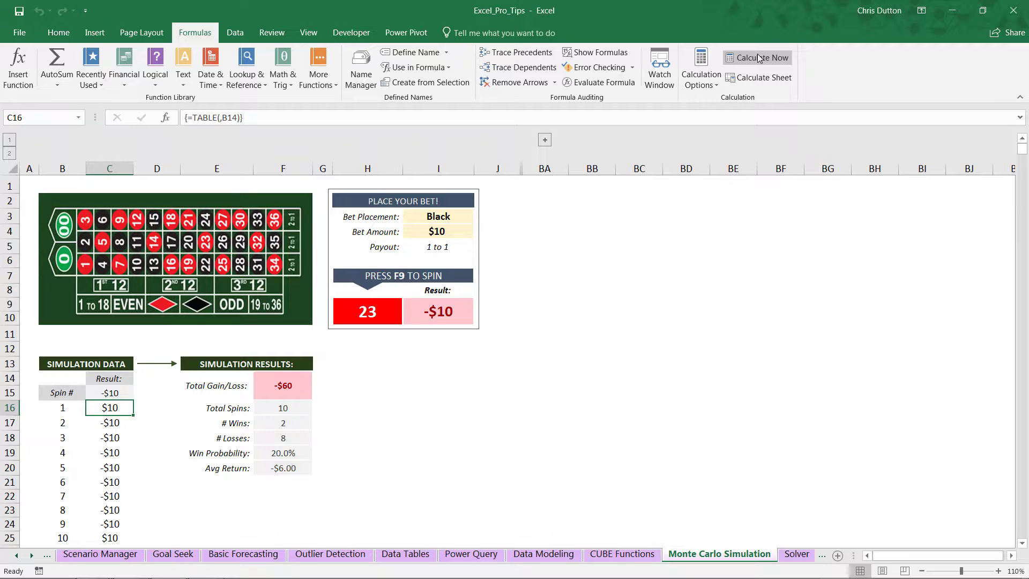
pyautogui.click(760, 57)
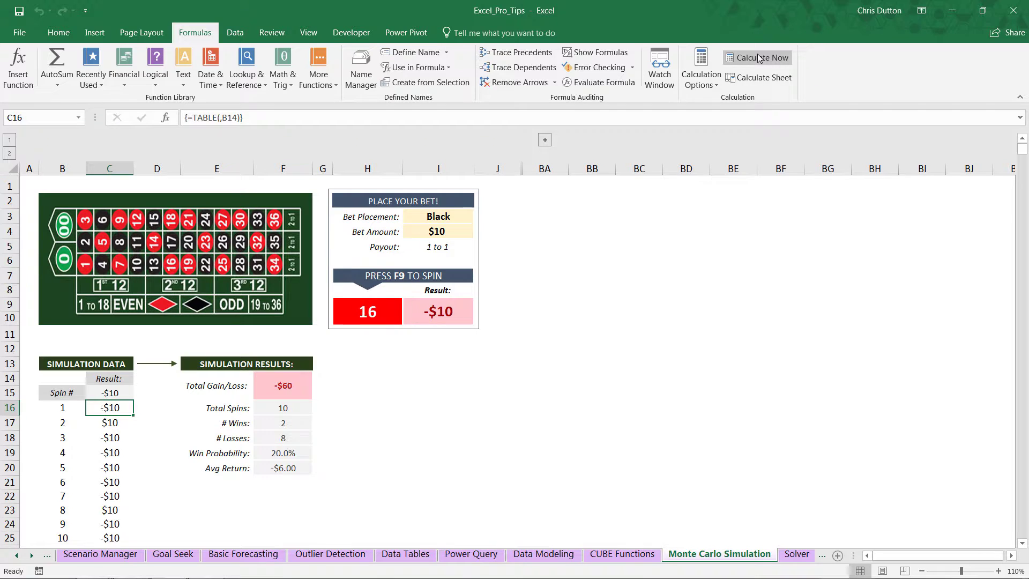
pyautogui.click(760, 57)
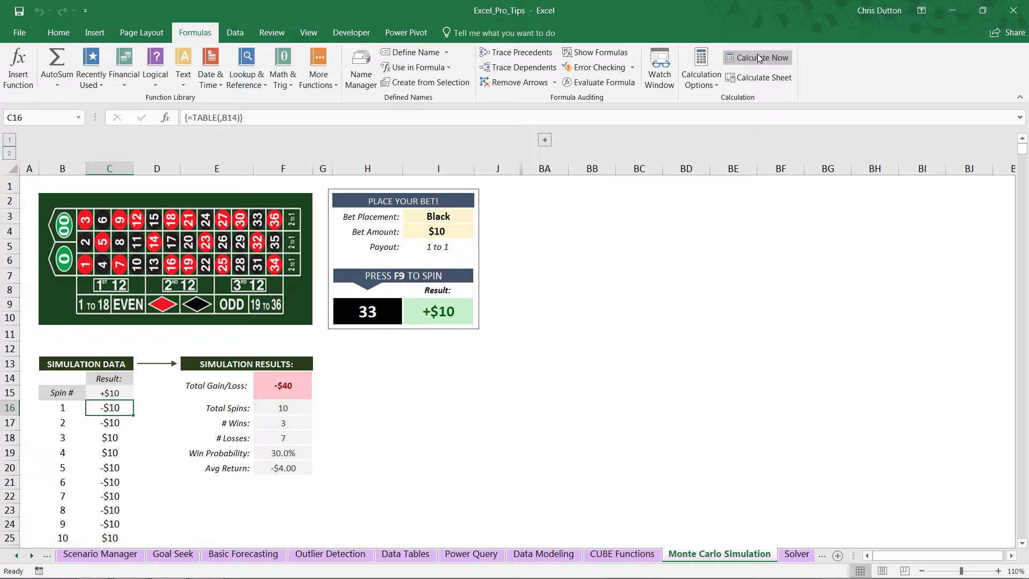
pyautogui.click(760, 58)
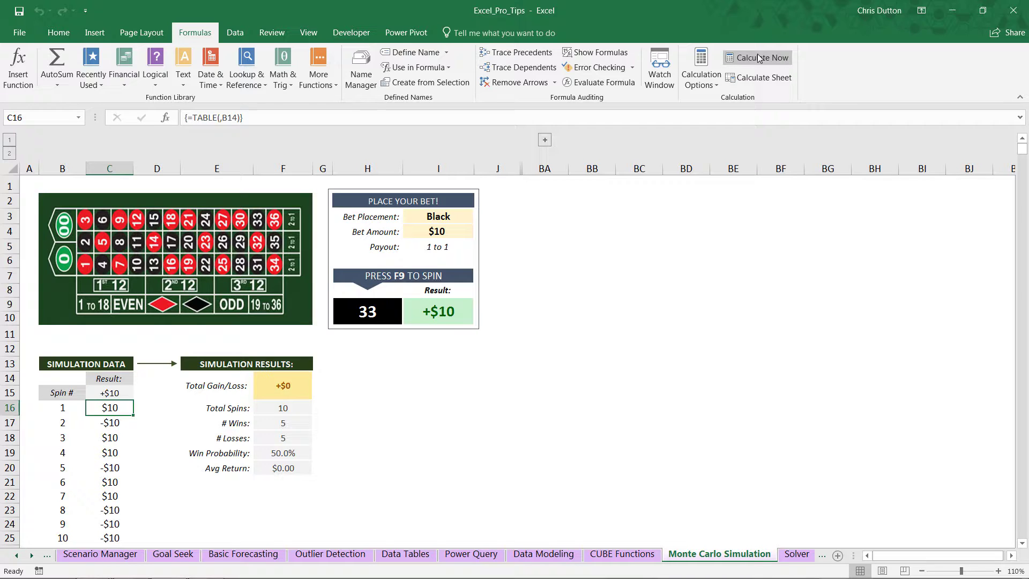
pyautogui.click(760, 57)
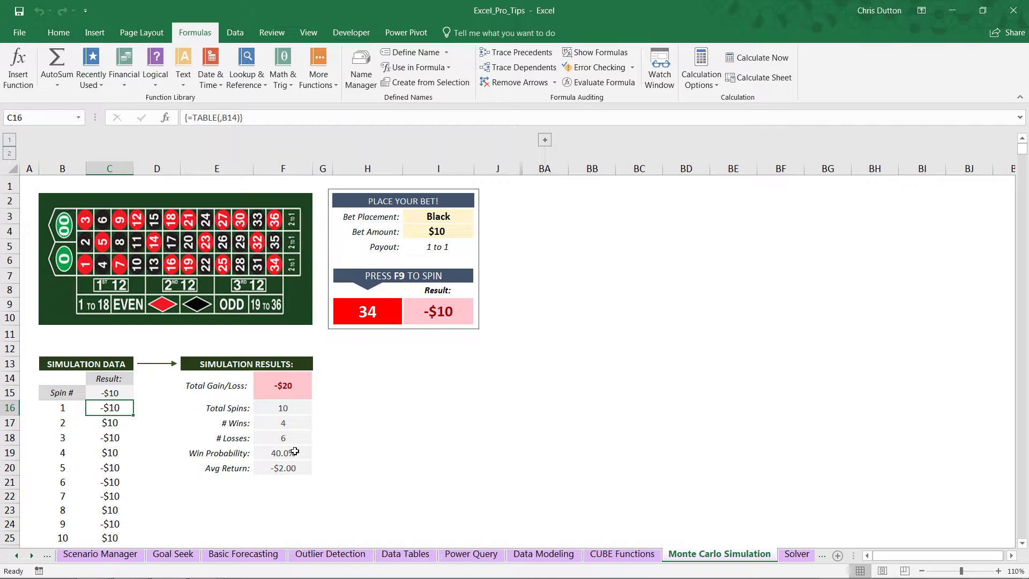
pyautogui.click(280, 453)
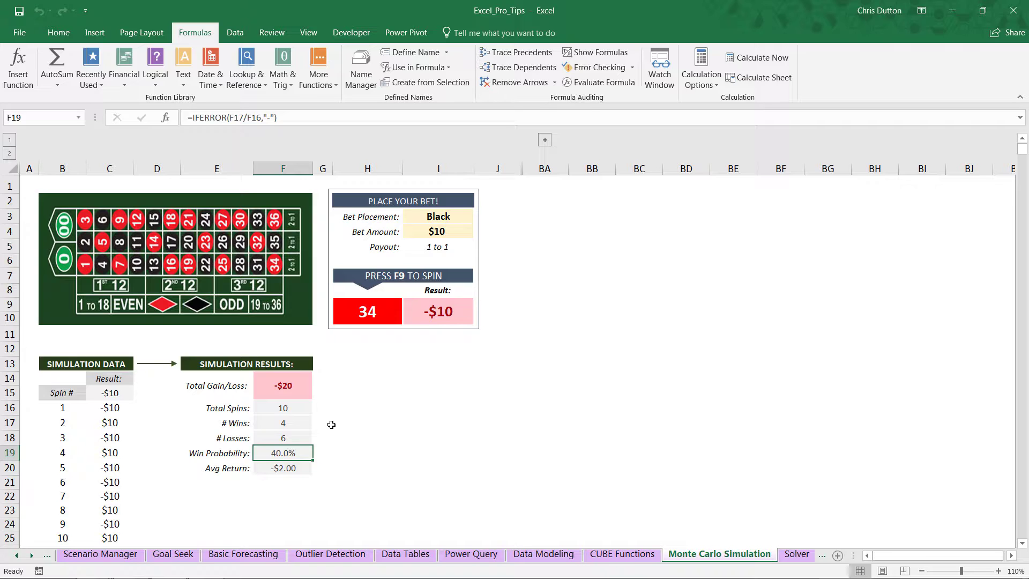
pyautogui.scroll(-2, 175, 413)
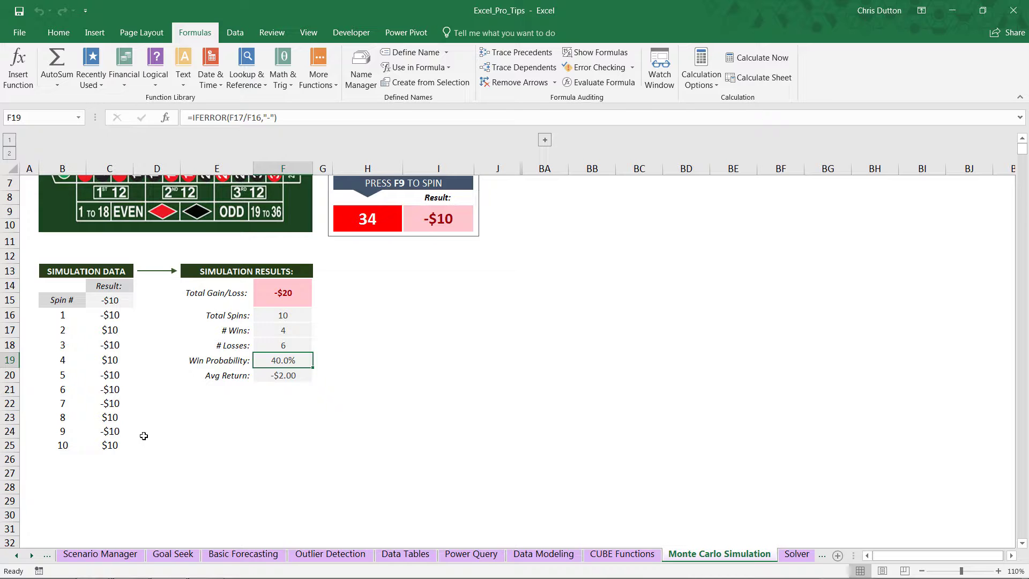
# Clear data table results C16:C25 and spin numbers 2–10, keeping only spin 1.
pyautogui.click(108, 349)
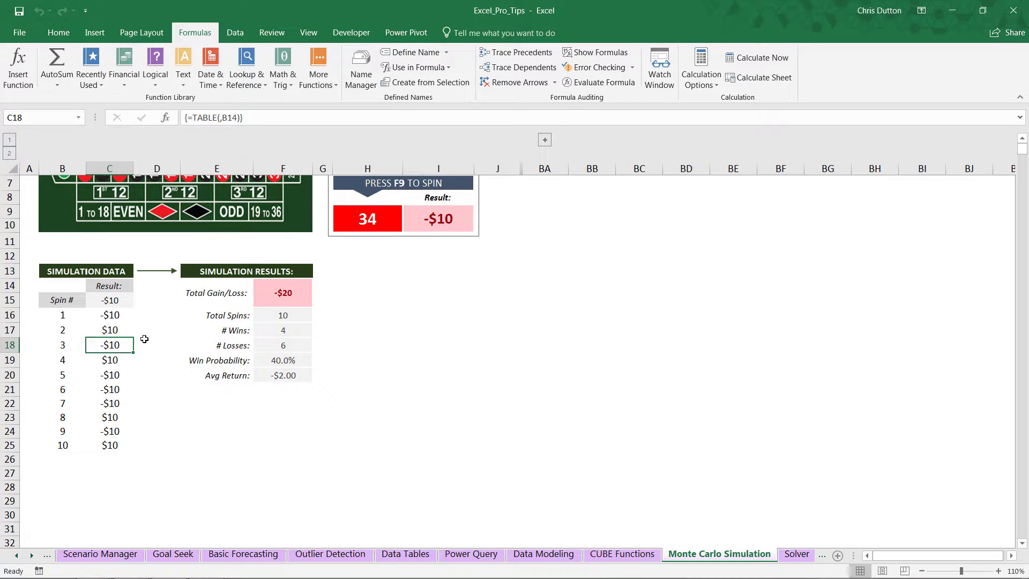
pyautogui.press('Delete')
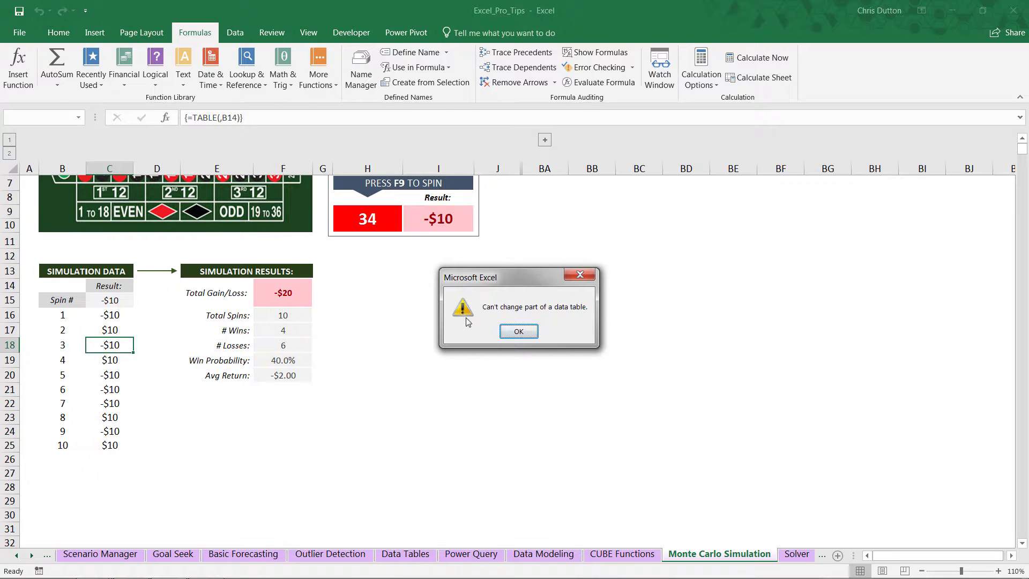
pyautogui.click(518, 332)
pyautogui.click(111, 316)
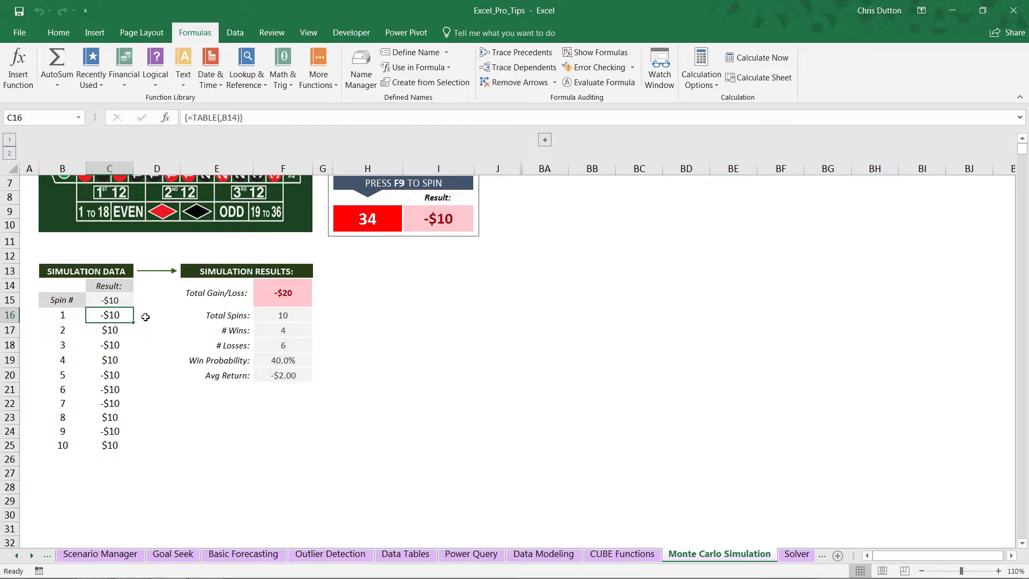
pyautogui.hotkey('ctrl', 'shift', 'Down')
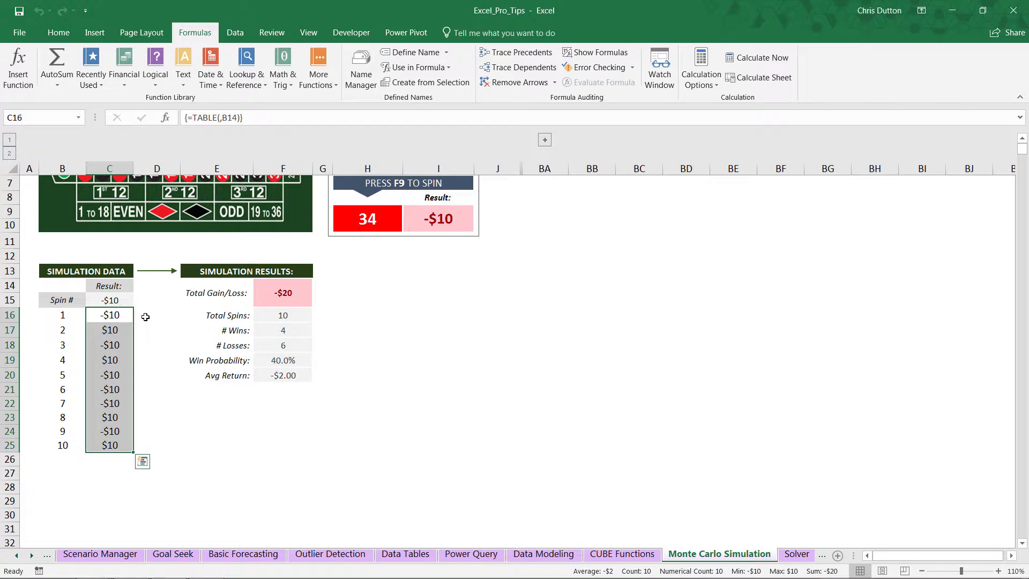
pyautogui.press('Delete')
pyautogui.moveTo(52, 330); pyautogui.dragTo(66, 433)
pyautogui.press('Delete')
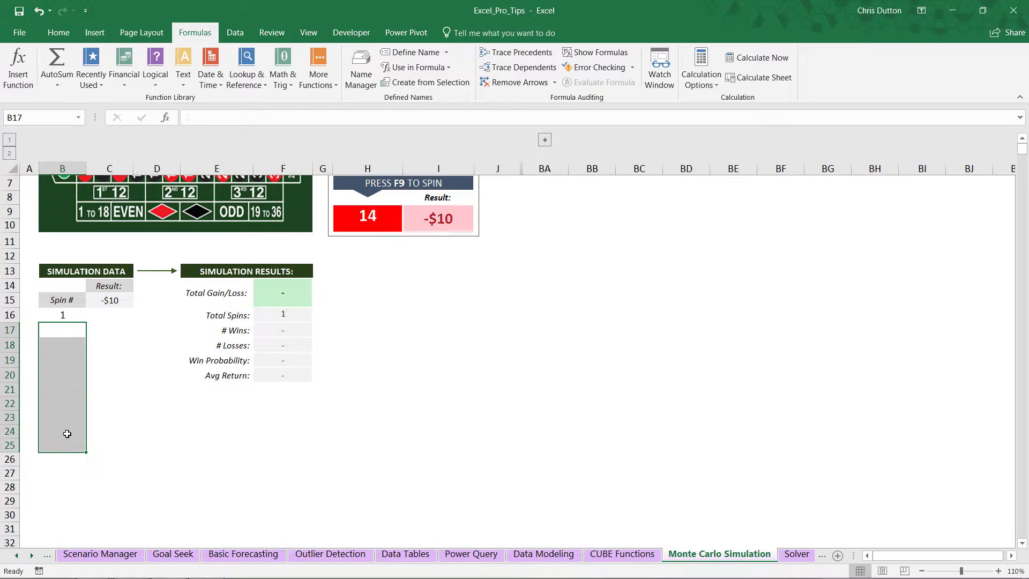
# Fill B16 down as a column series with stop value 10000, then verify the last spin.
pyautogui.click(70, 316)
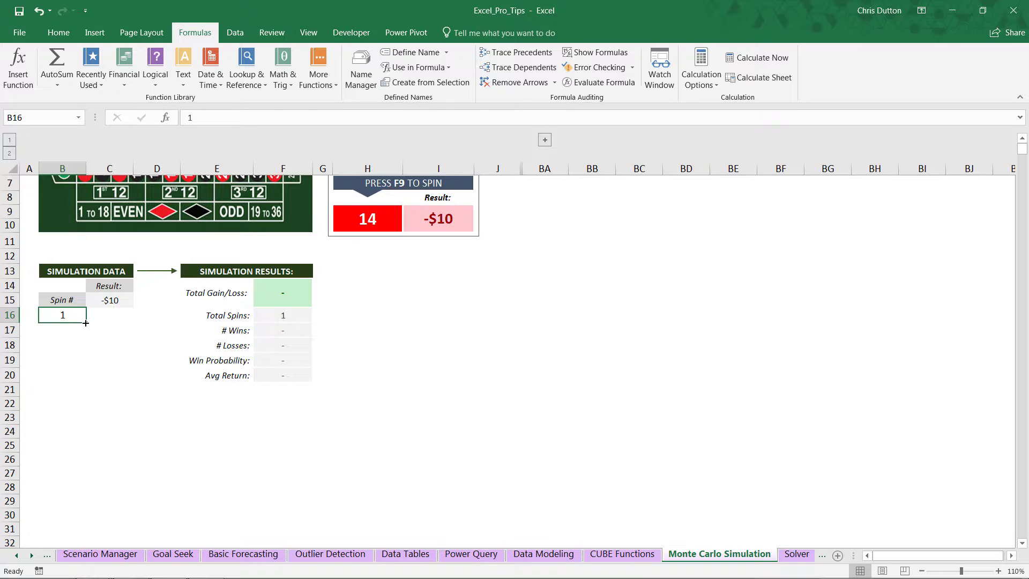
pyautogui.moveTo(86, 323)
pyautogui.mouseDown()
pyautogui.moveTo(88, 345)
pyautogui.moveTo(89, 328)
pyautogui.mouseUp()
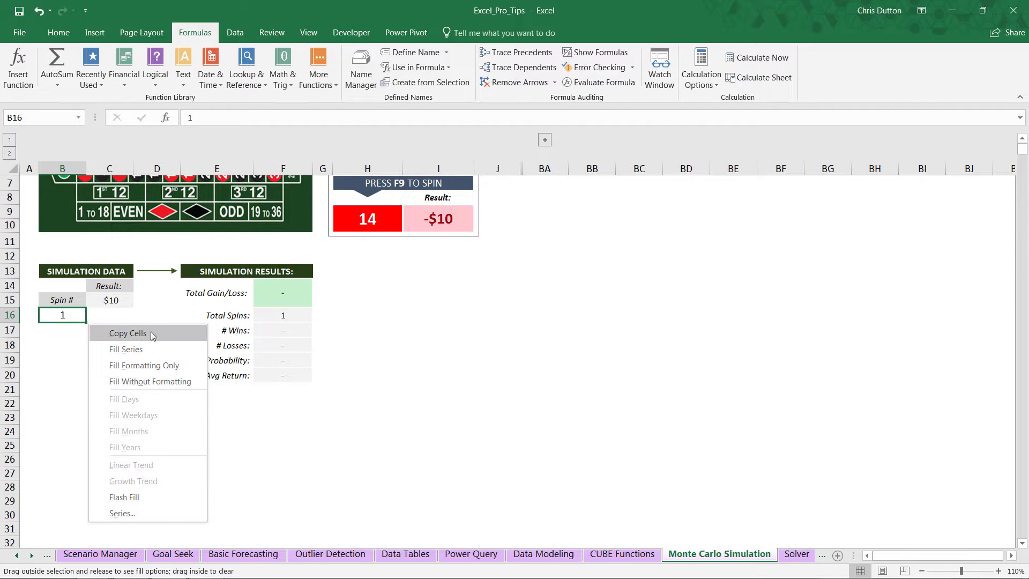
pyautogui.click(128, 513)
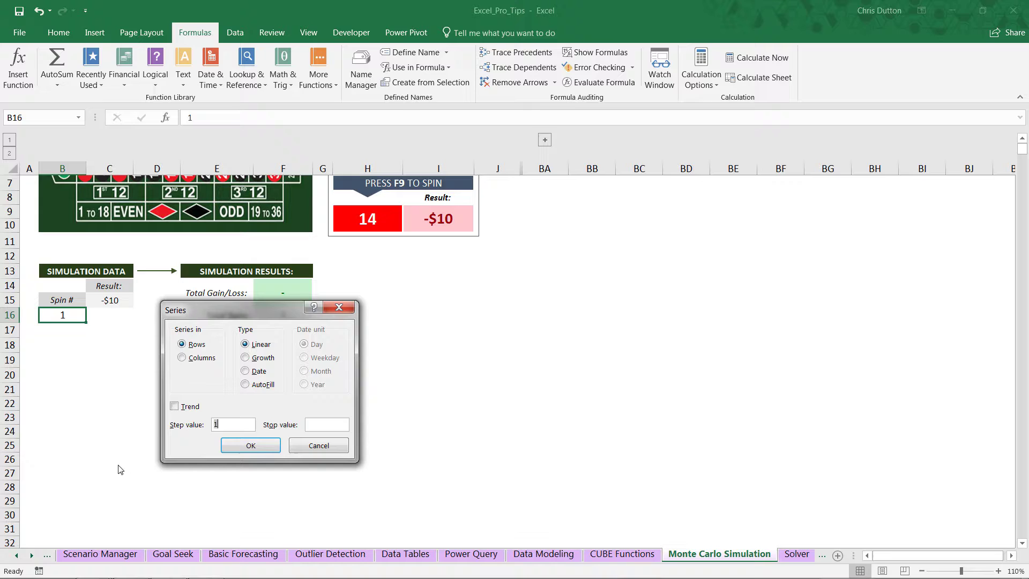
pyautogui.click(182, 357)
pyautogui.click(312, 423)
pyautogui.write('10000')
pyautogui.click(254, 444)
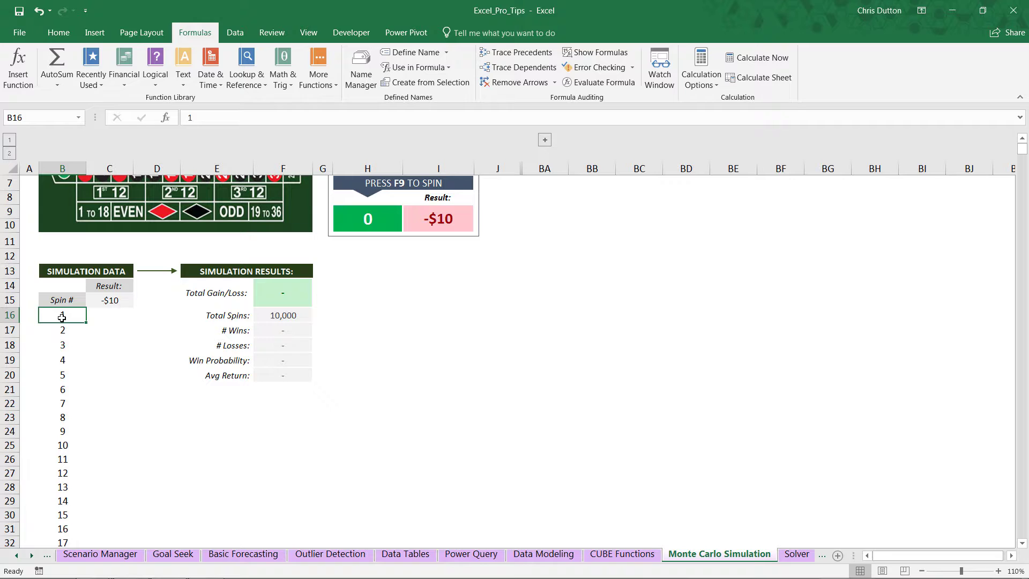
pyautogui.hotkey('ctrl', 'Down')
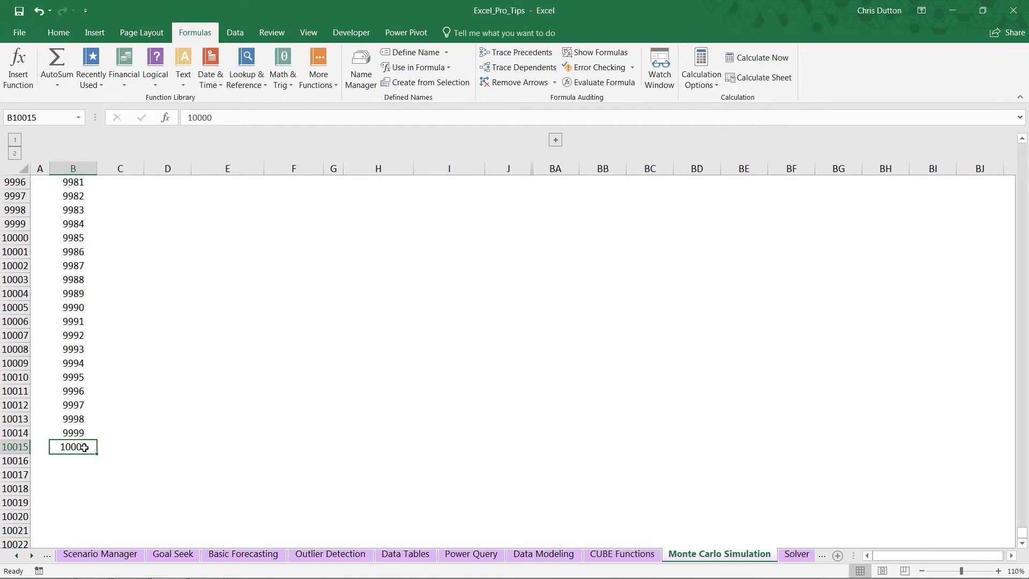
pyautogui.hotkey('ctrl', 'Up')
pyautogui.scroll(3, 84, 448)
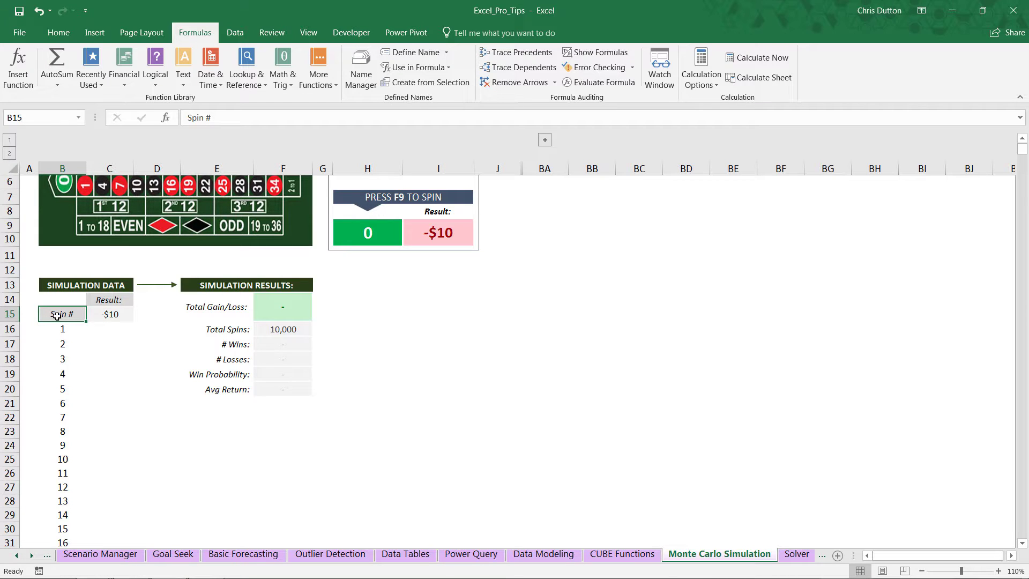
# Build a data table on B15:C10015 with column input B14, giving 47.5% win probability.
pyautogui.moveTo(56, 316); pyautogui.dragTo(110, 377)
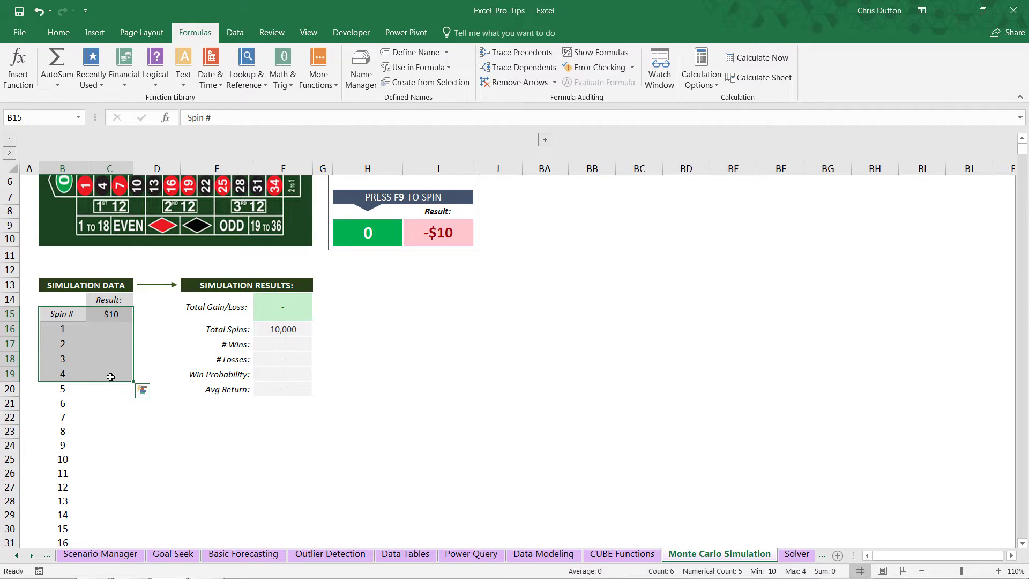
pyautogui.hotkey('ctrl', 'shift', 'Down')
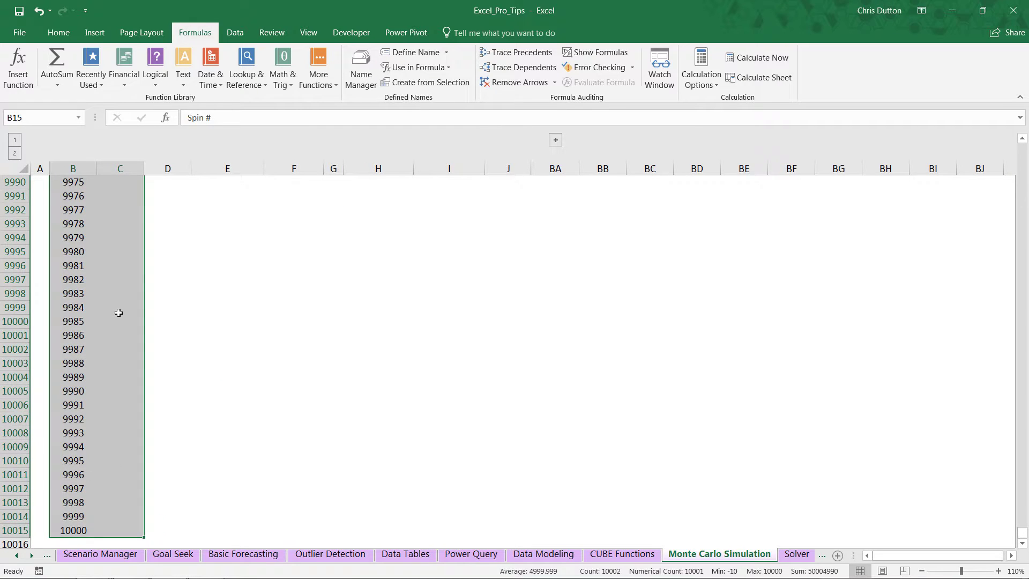
pyautogui.click(235, 33)
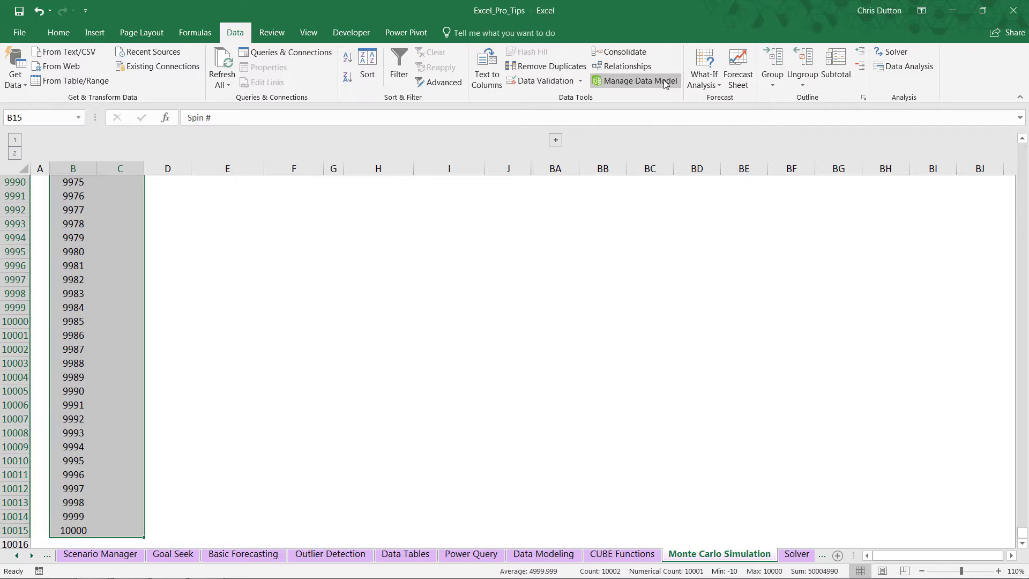
pyautogui.click(704, 78)
pyautogui.click(725, 130)
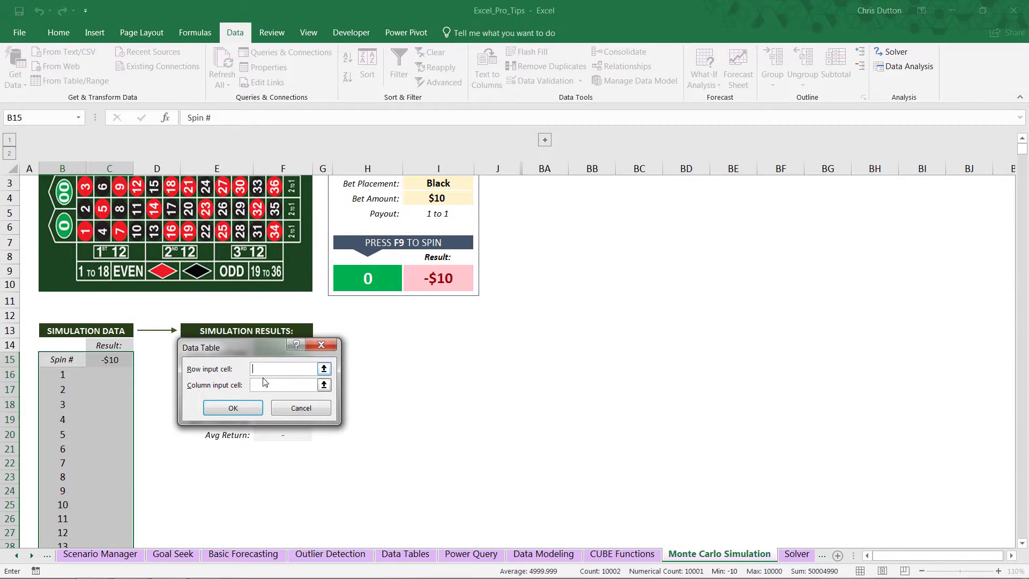
pyautogui.click(323, 384)
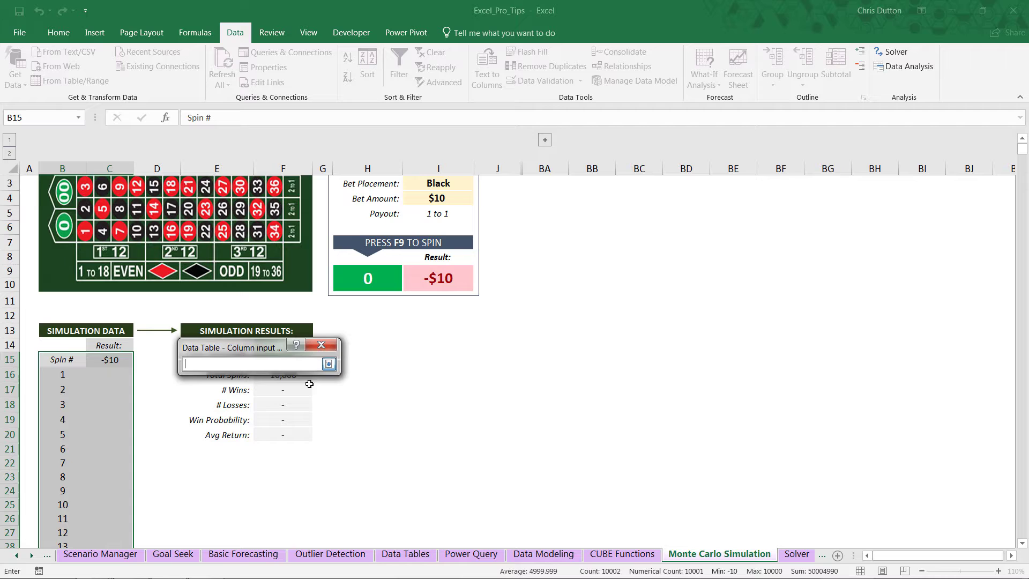
pyautogui.click(61, 344)
pyautogui.click(329, 364)
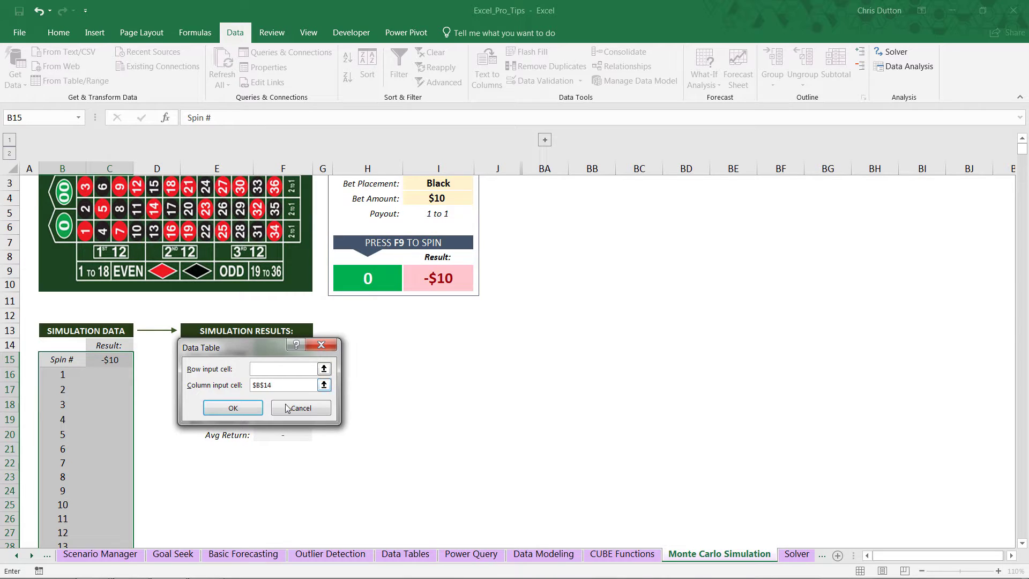
pyautogui.click(237, 409)
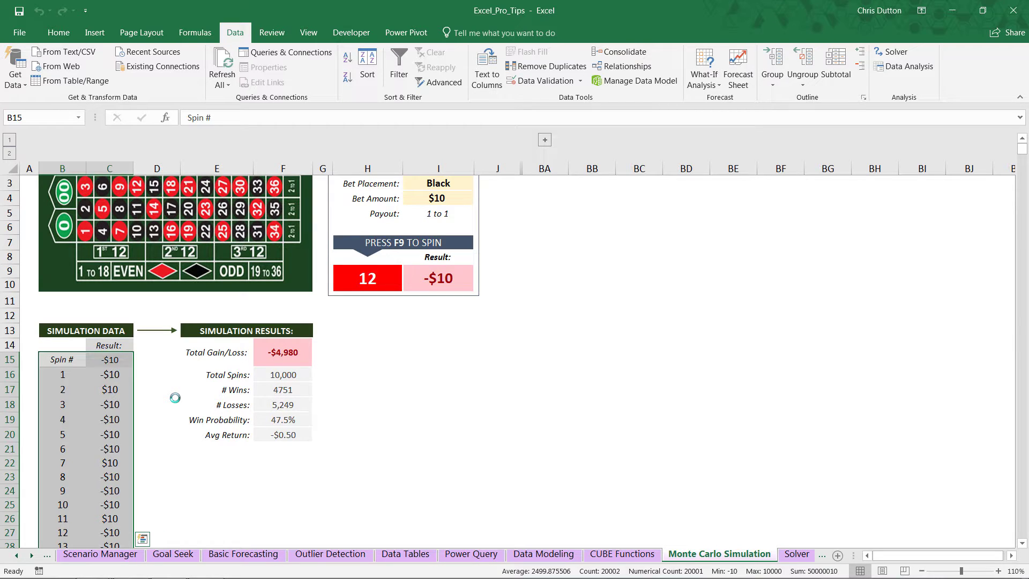
# Check the F19 Win Probability formula, then recalculate twice to reach 48.3%.
pyautogui.click(438, 374)
pyautogui.scroll(1, 436, 375)
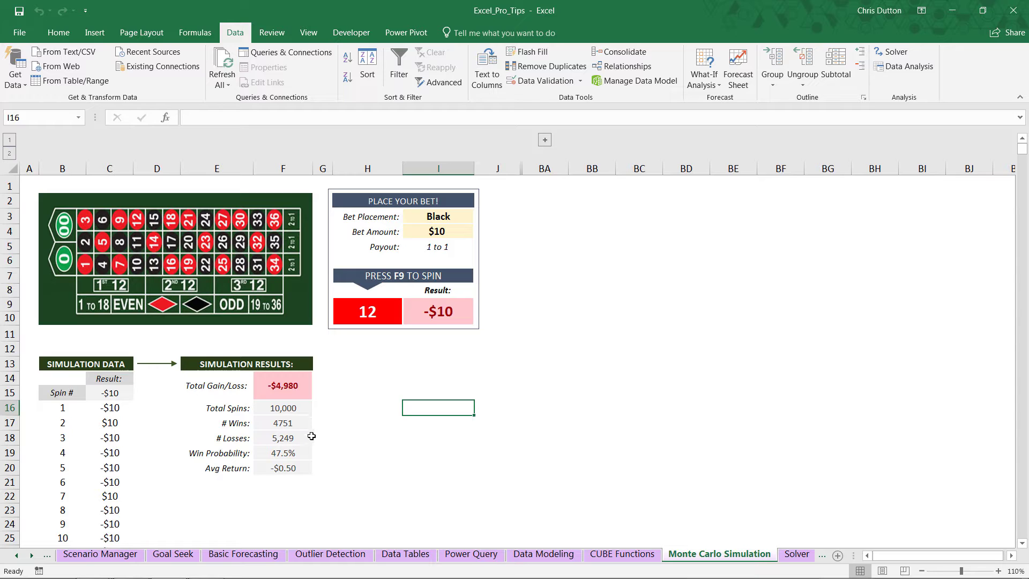
pyautogui.click(311, 453)
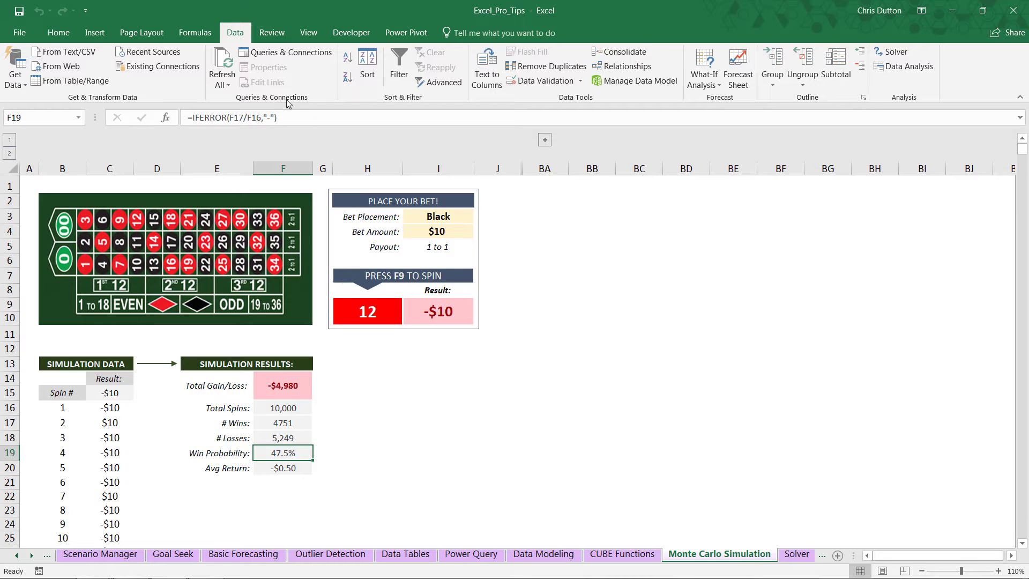
pyautogui.click(193, 33)
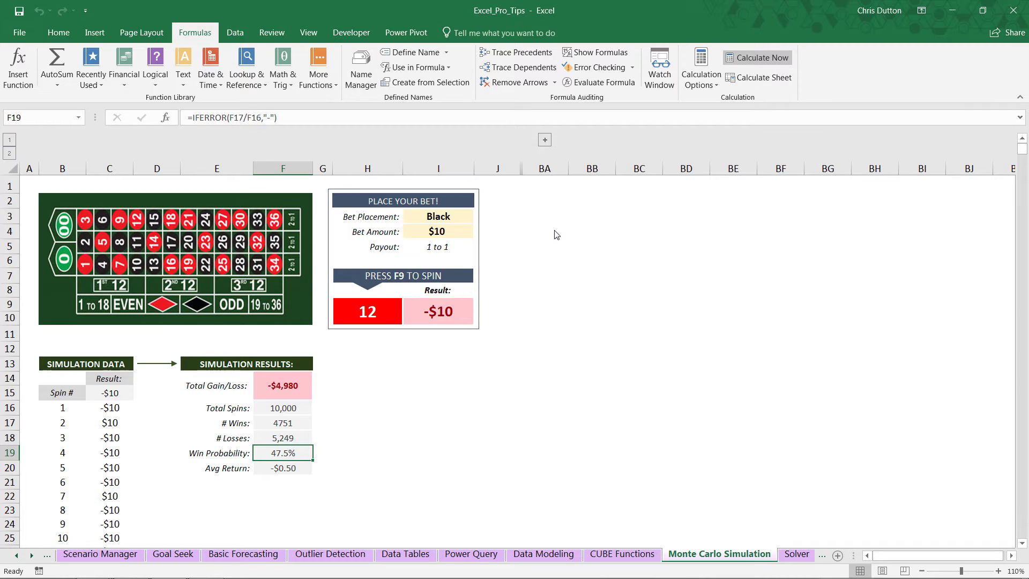
pyautogui.press('F9')
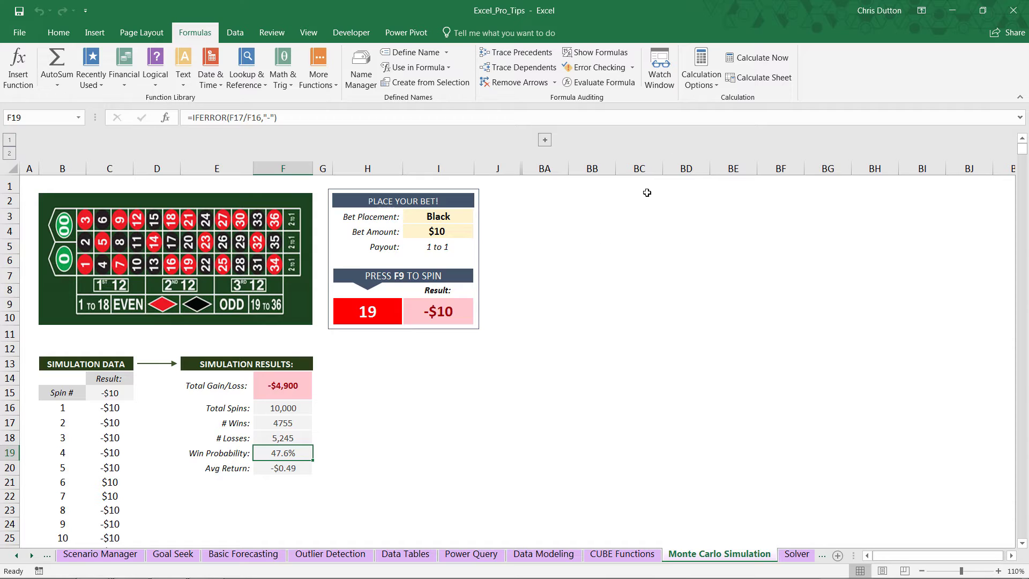
pyautogui.click(751, 58)
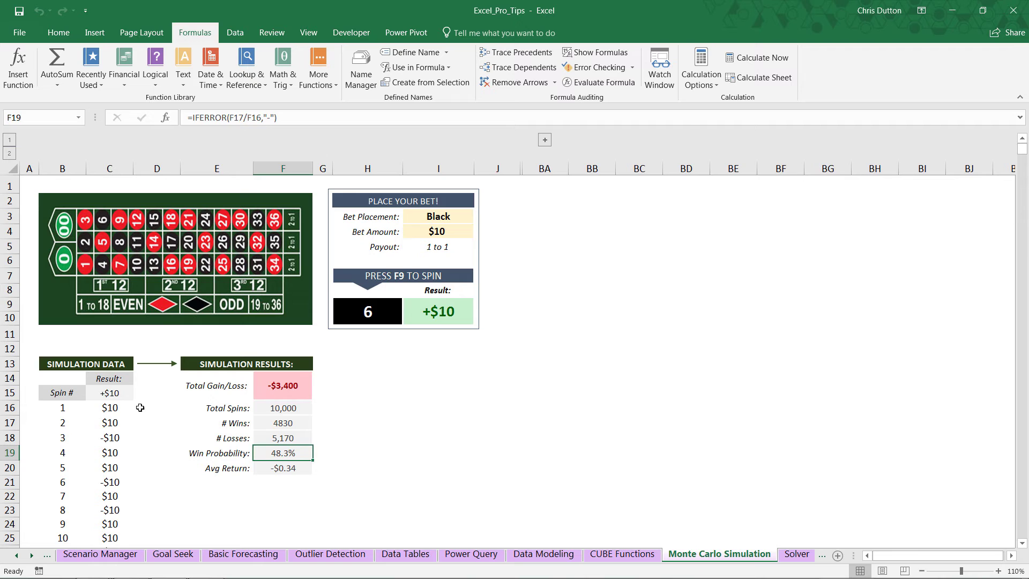
# Clear all data table results in the Result column from C16 downward.
pyautogui.click(107, 408)
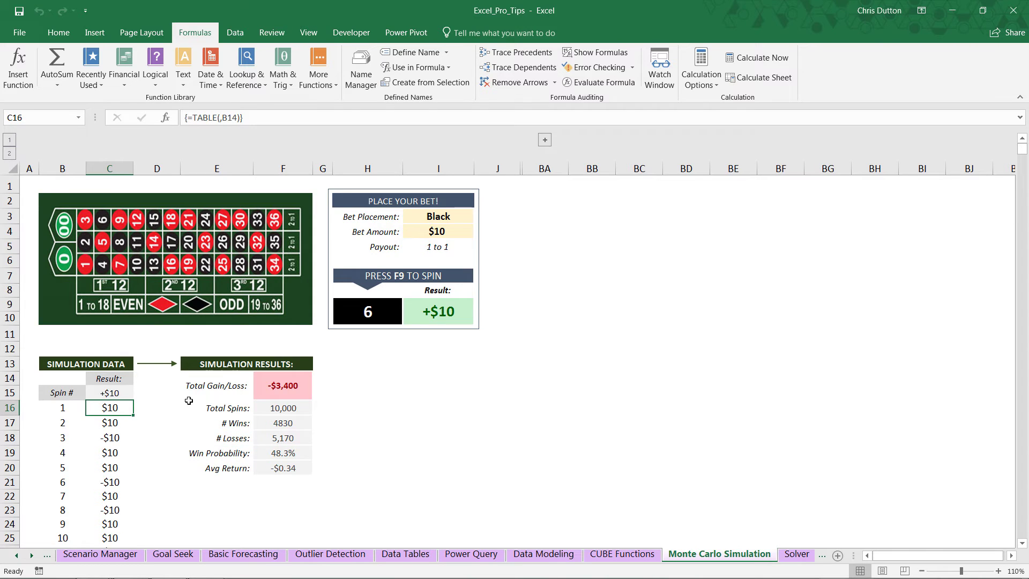
pyautogui.hotkey('ctrl', 'shift', 'Down')
pyautogui.press('Delete')
pyautogui.hotkey('ctrl', 'BackSpace')
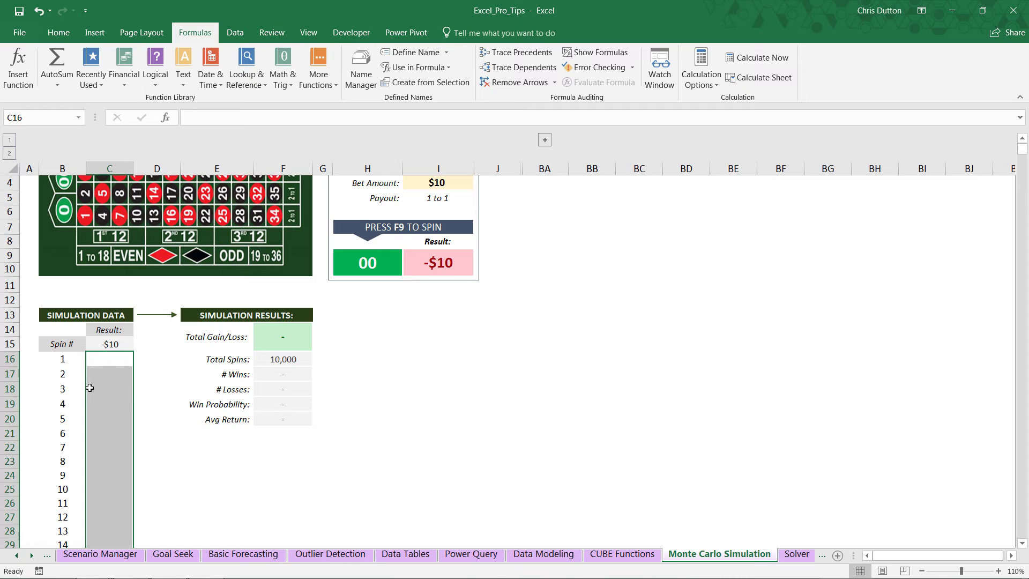
# Delete spin numbers from 11 onward in B26 down, leaving spins 1–10.
pyautogui.click(57, 505)
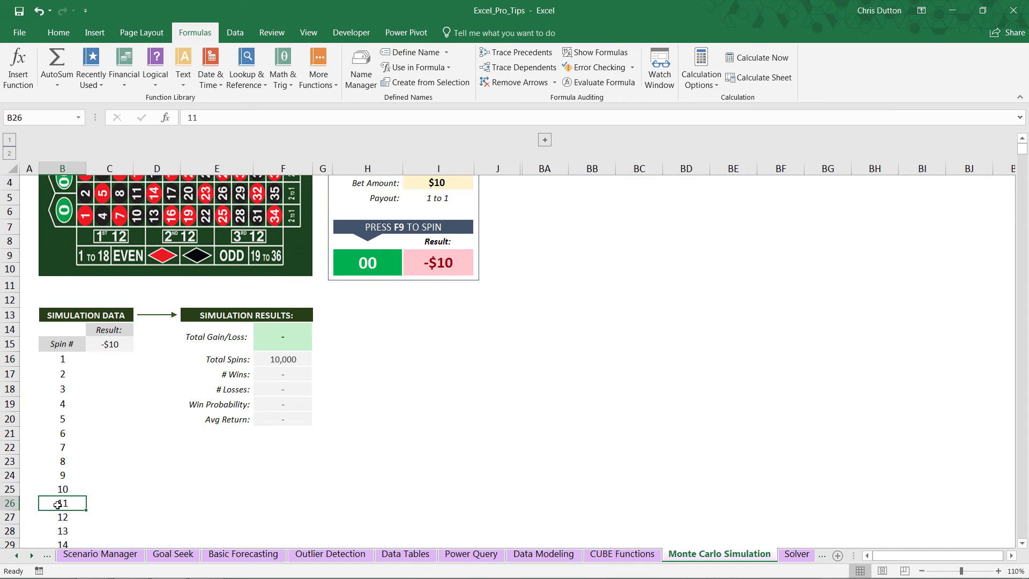
pyautogui.hotkey('ctrl', 'shift', 'Down')
pyautogui.press('Delete')
pyautogui.hotkey('ctrl', 'BackSpace')
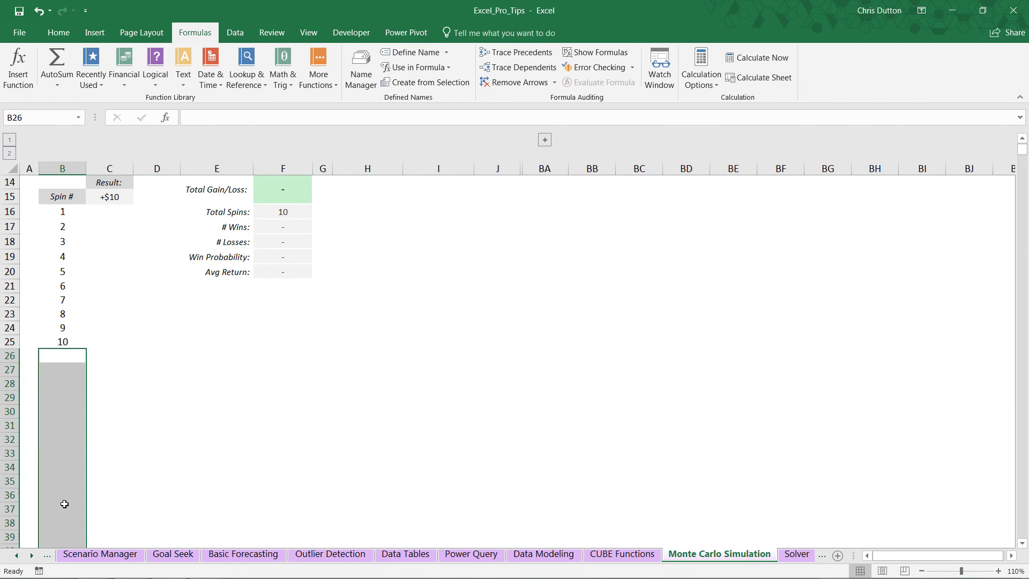
pyautogui.scroll(4, 64, 503)
pyautogui.click(395, 368)
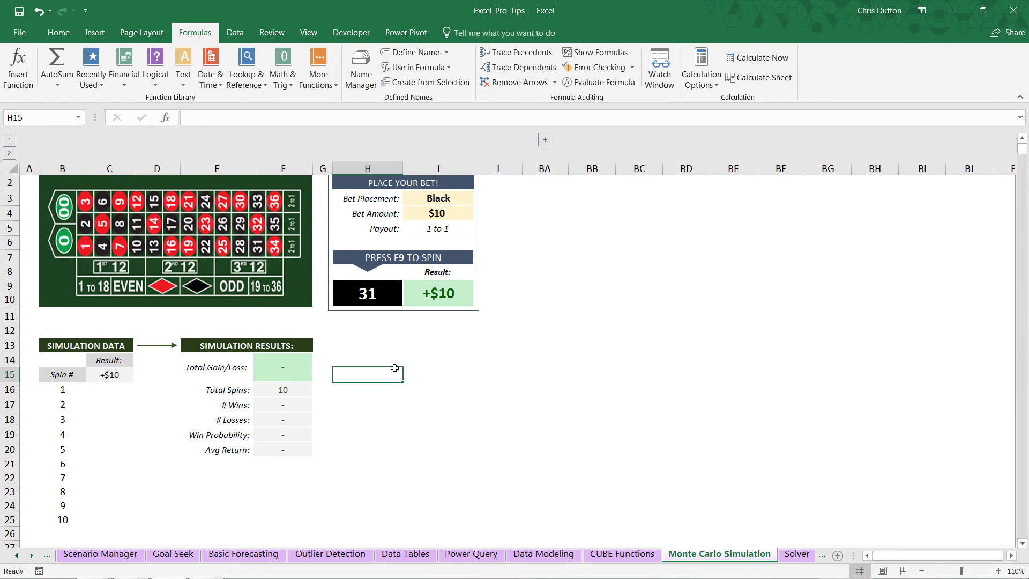
pyautogui.scroll(1, 397, 369)
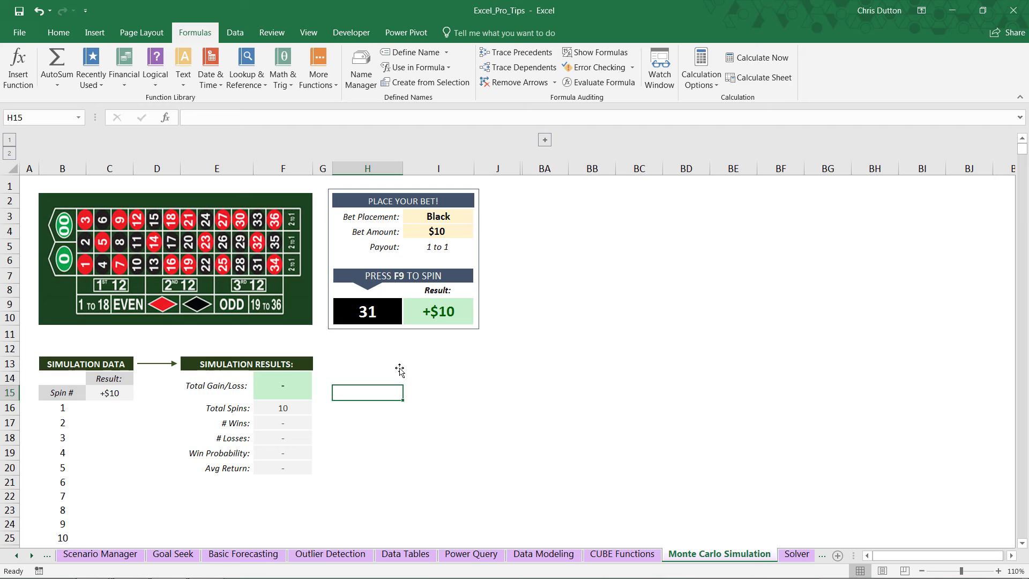